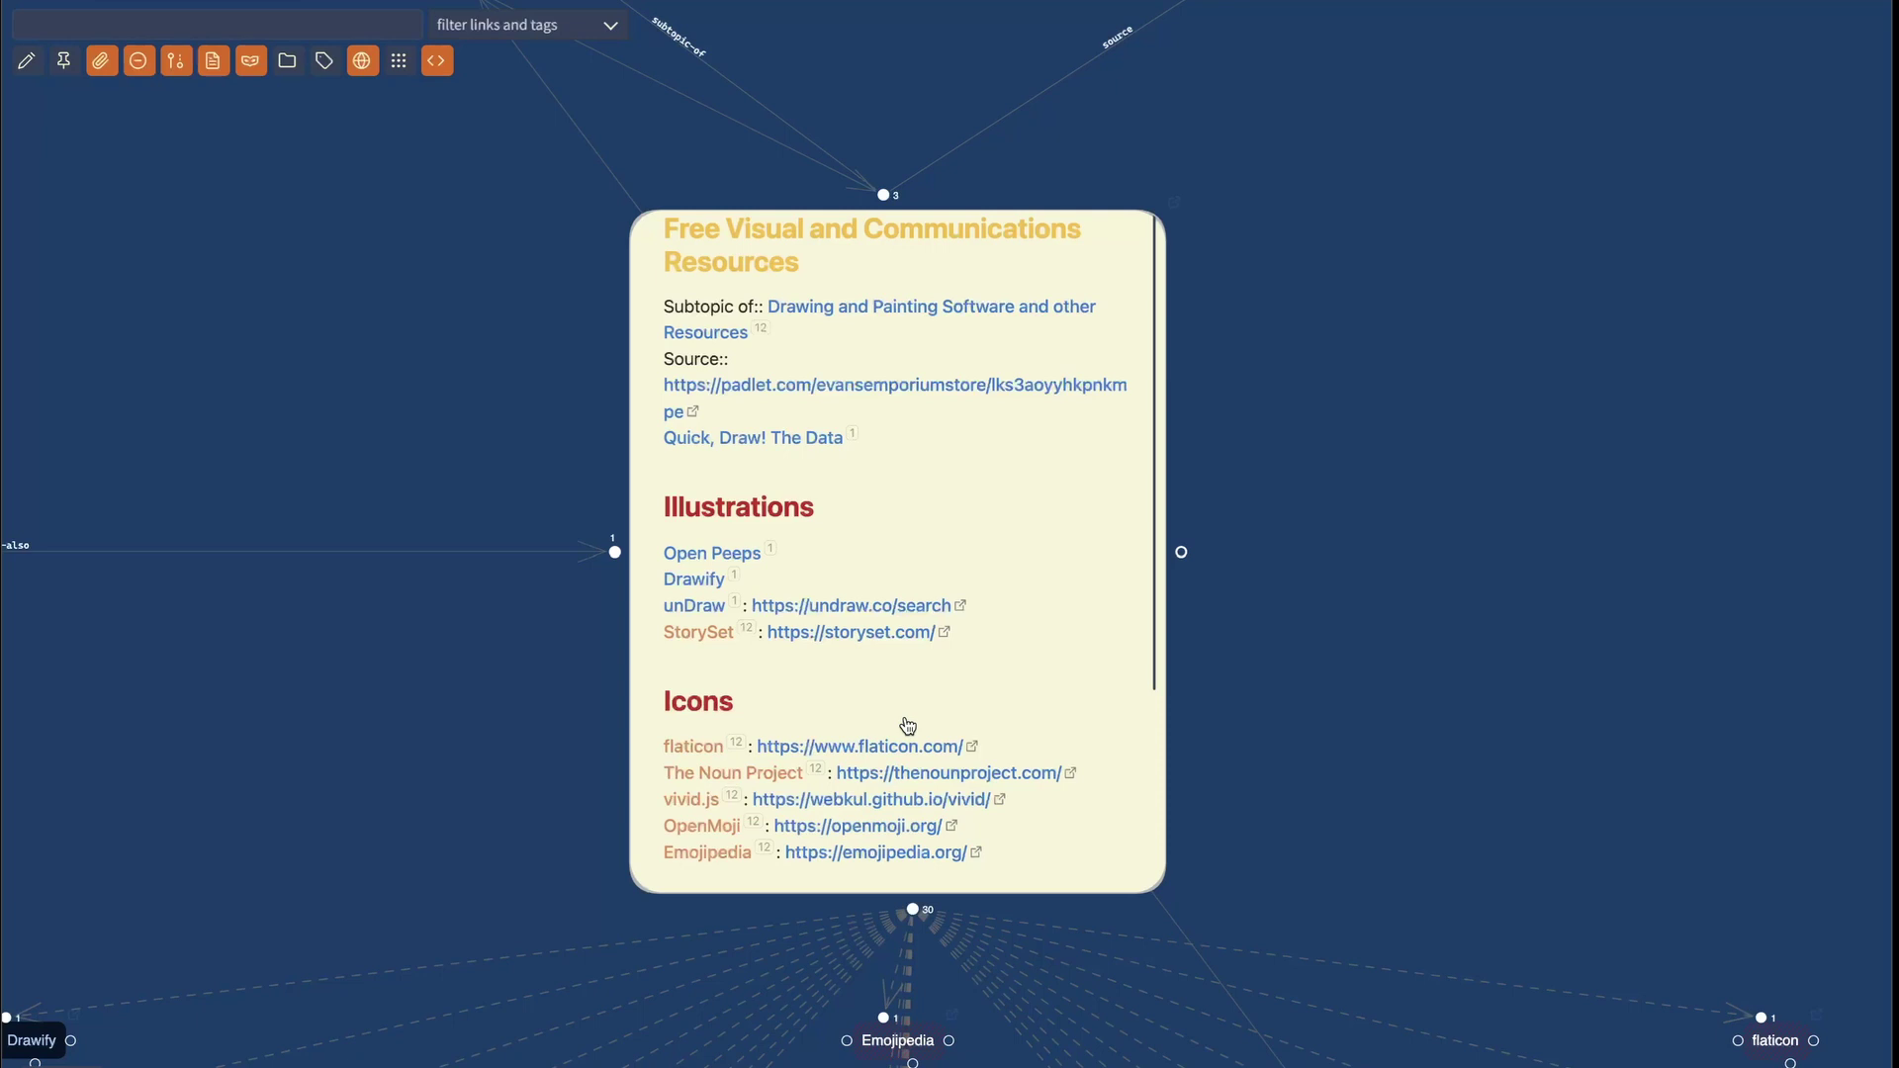
- Open the Free Visual and Communications Resources note card, select the word Source, then exit editing
click(912, 520)
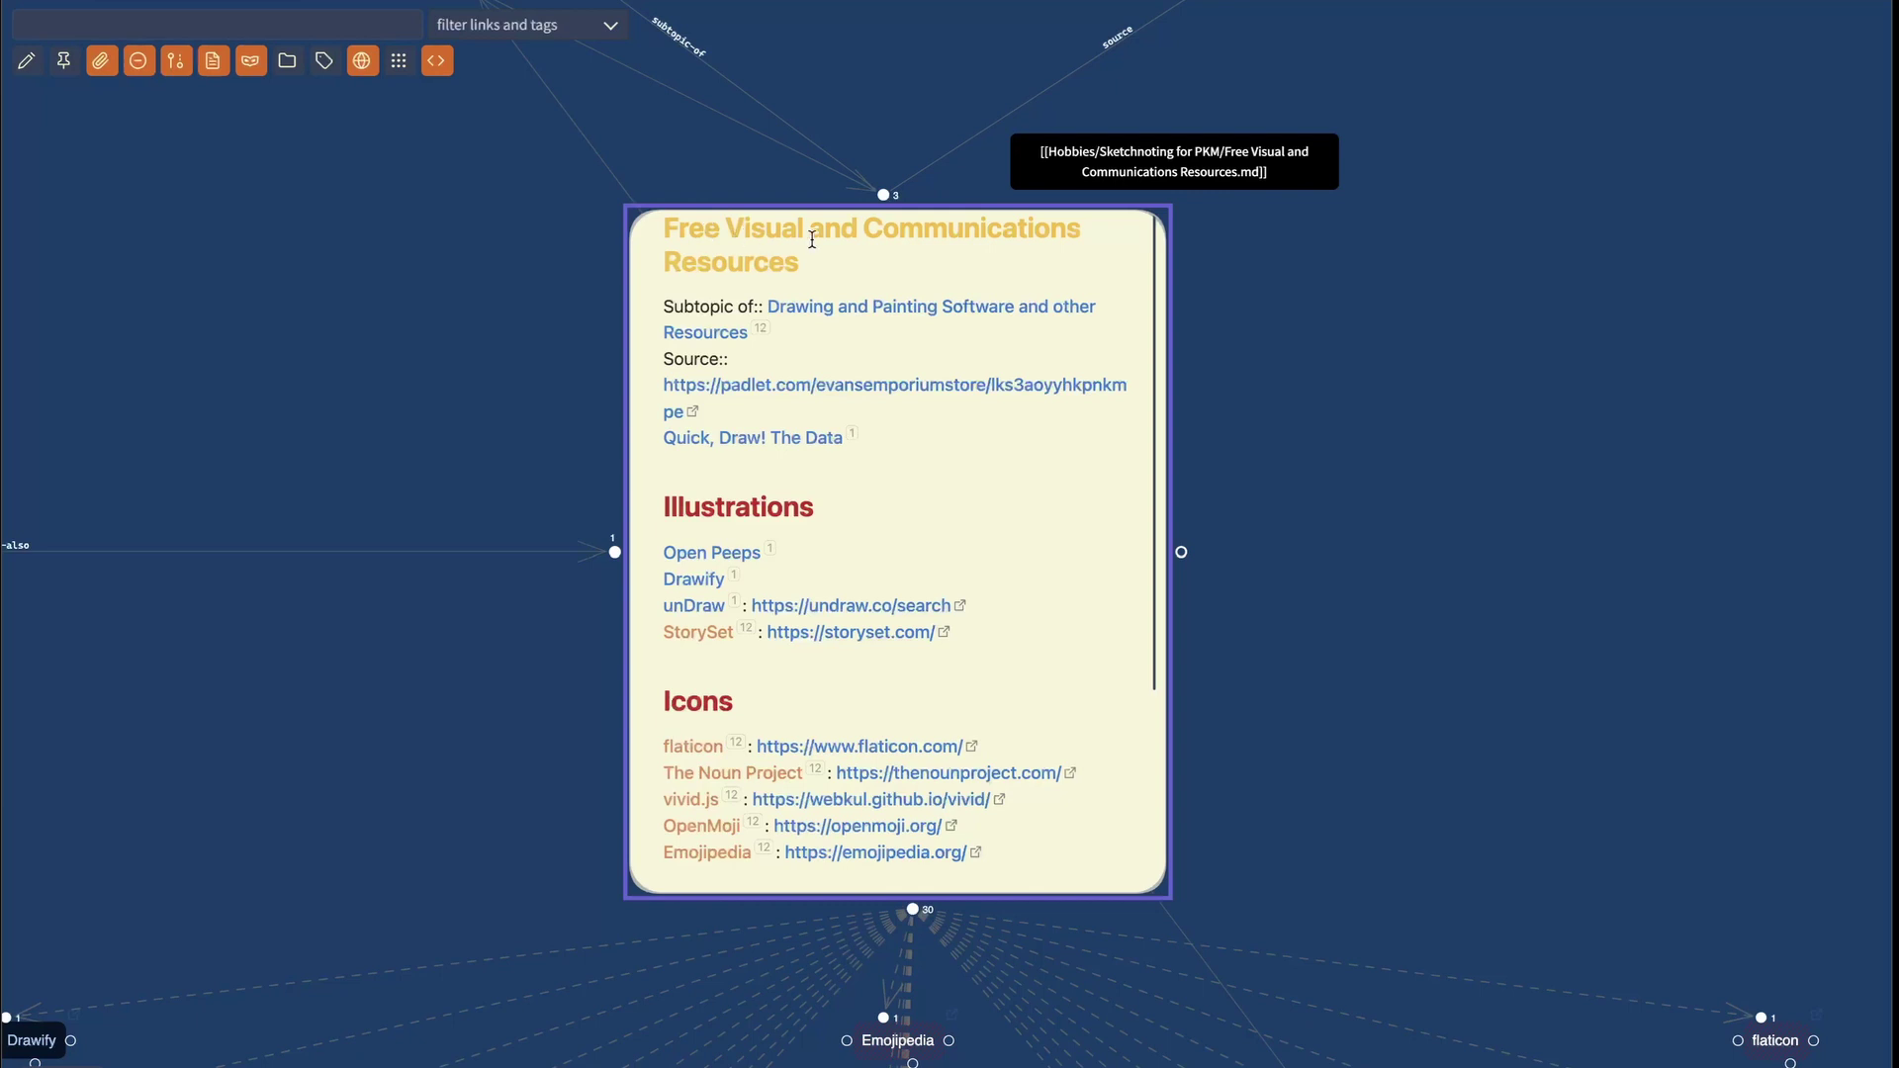
scroll(900, 546, down, 5)
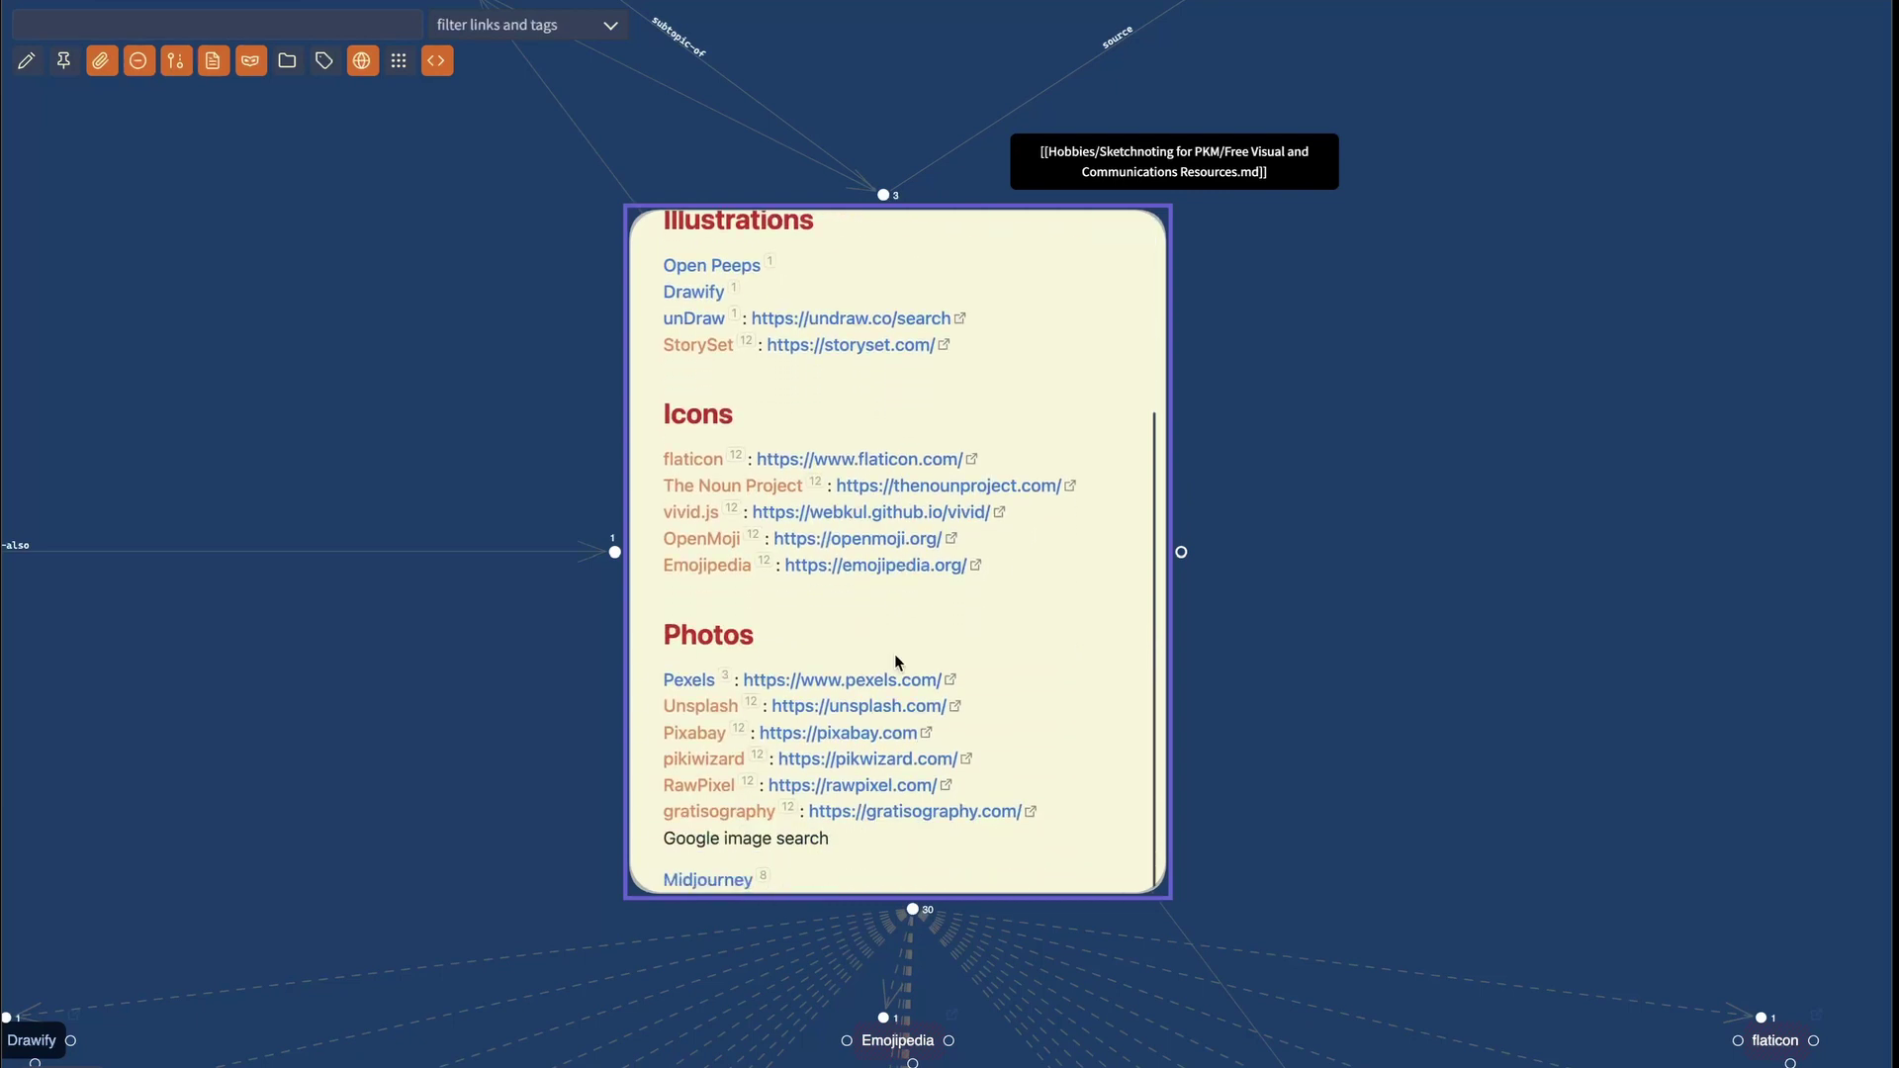
scroll(938, 587, up, 5)
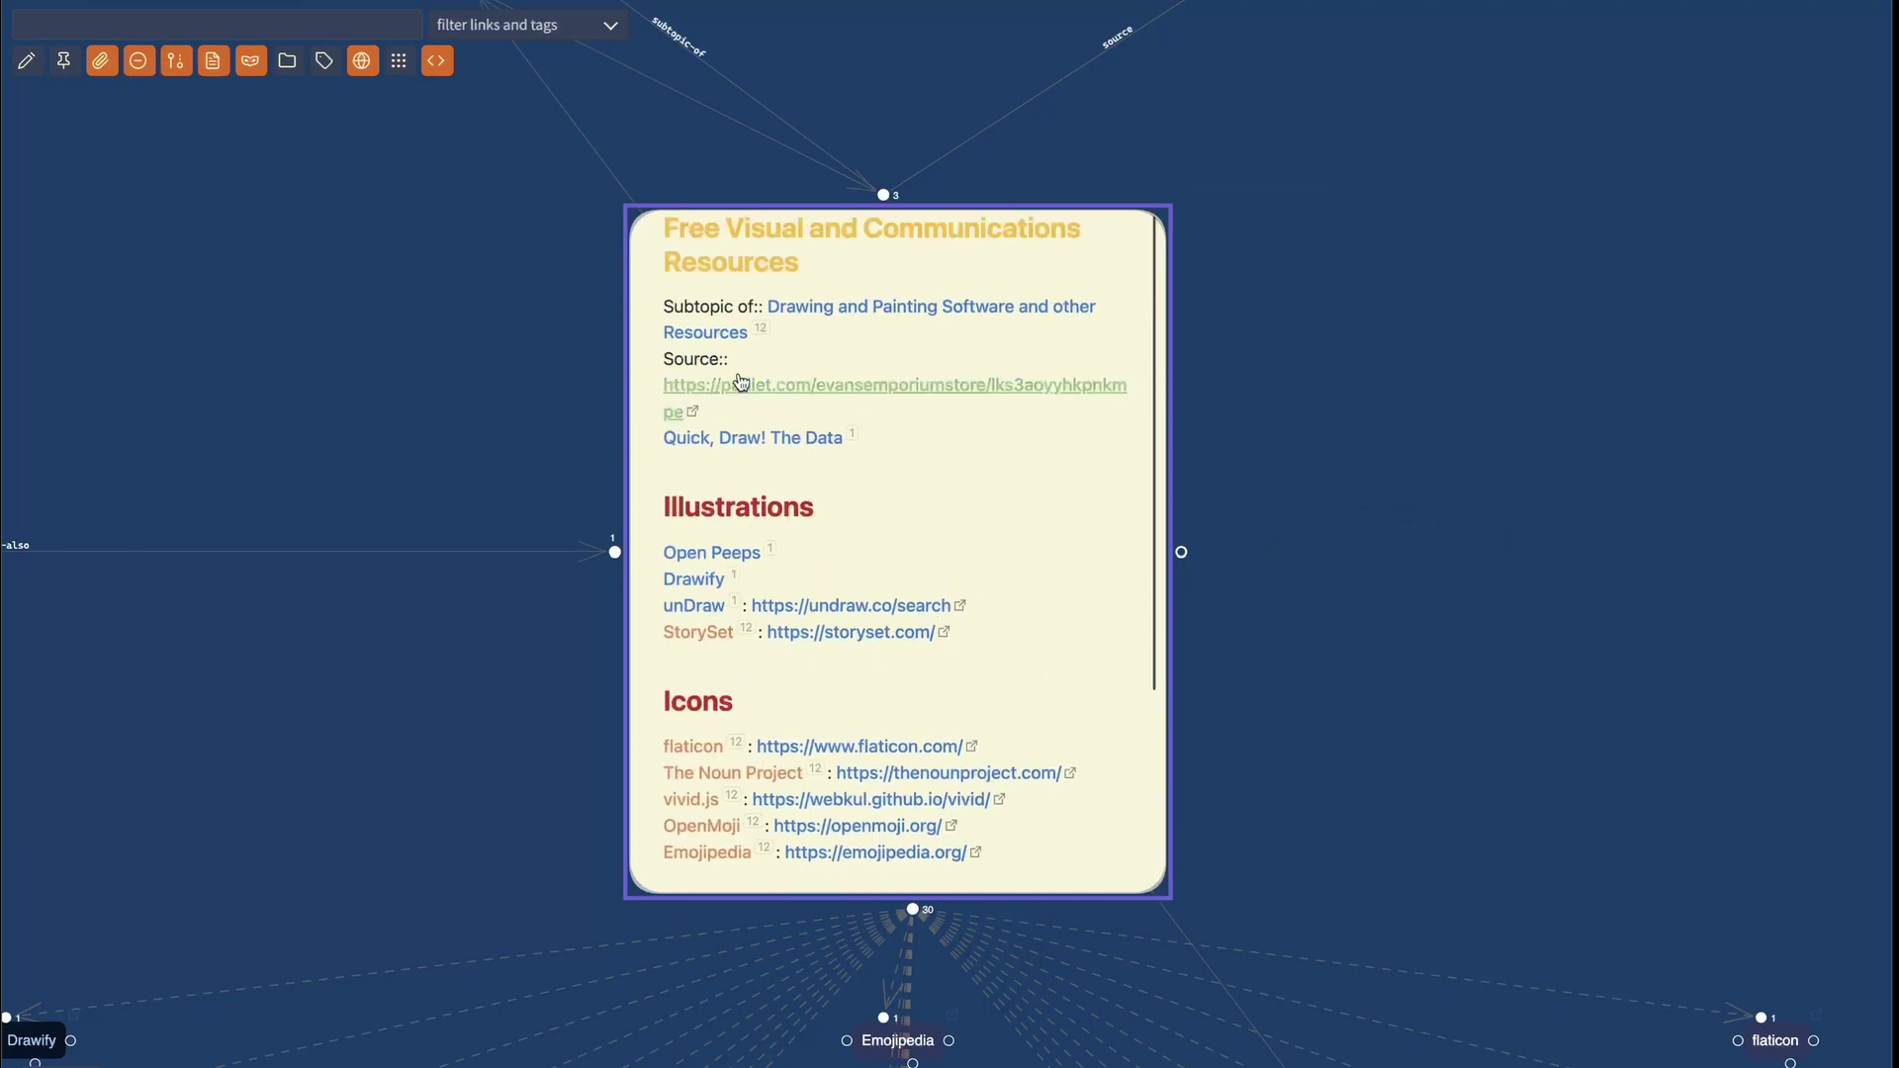
click(669, 359)
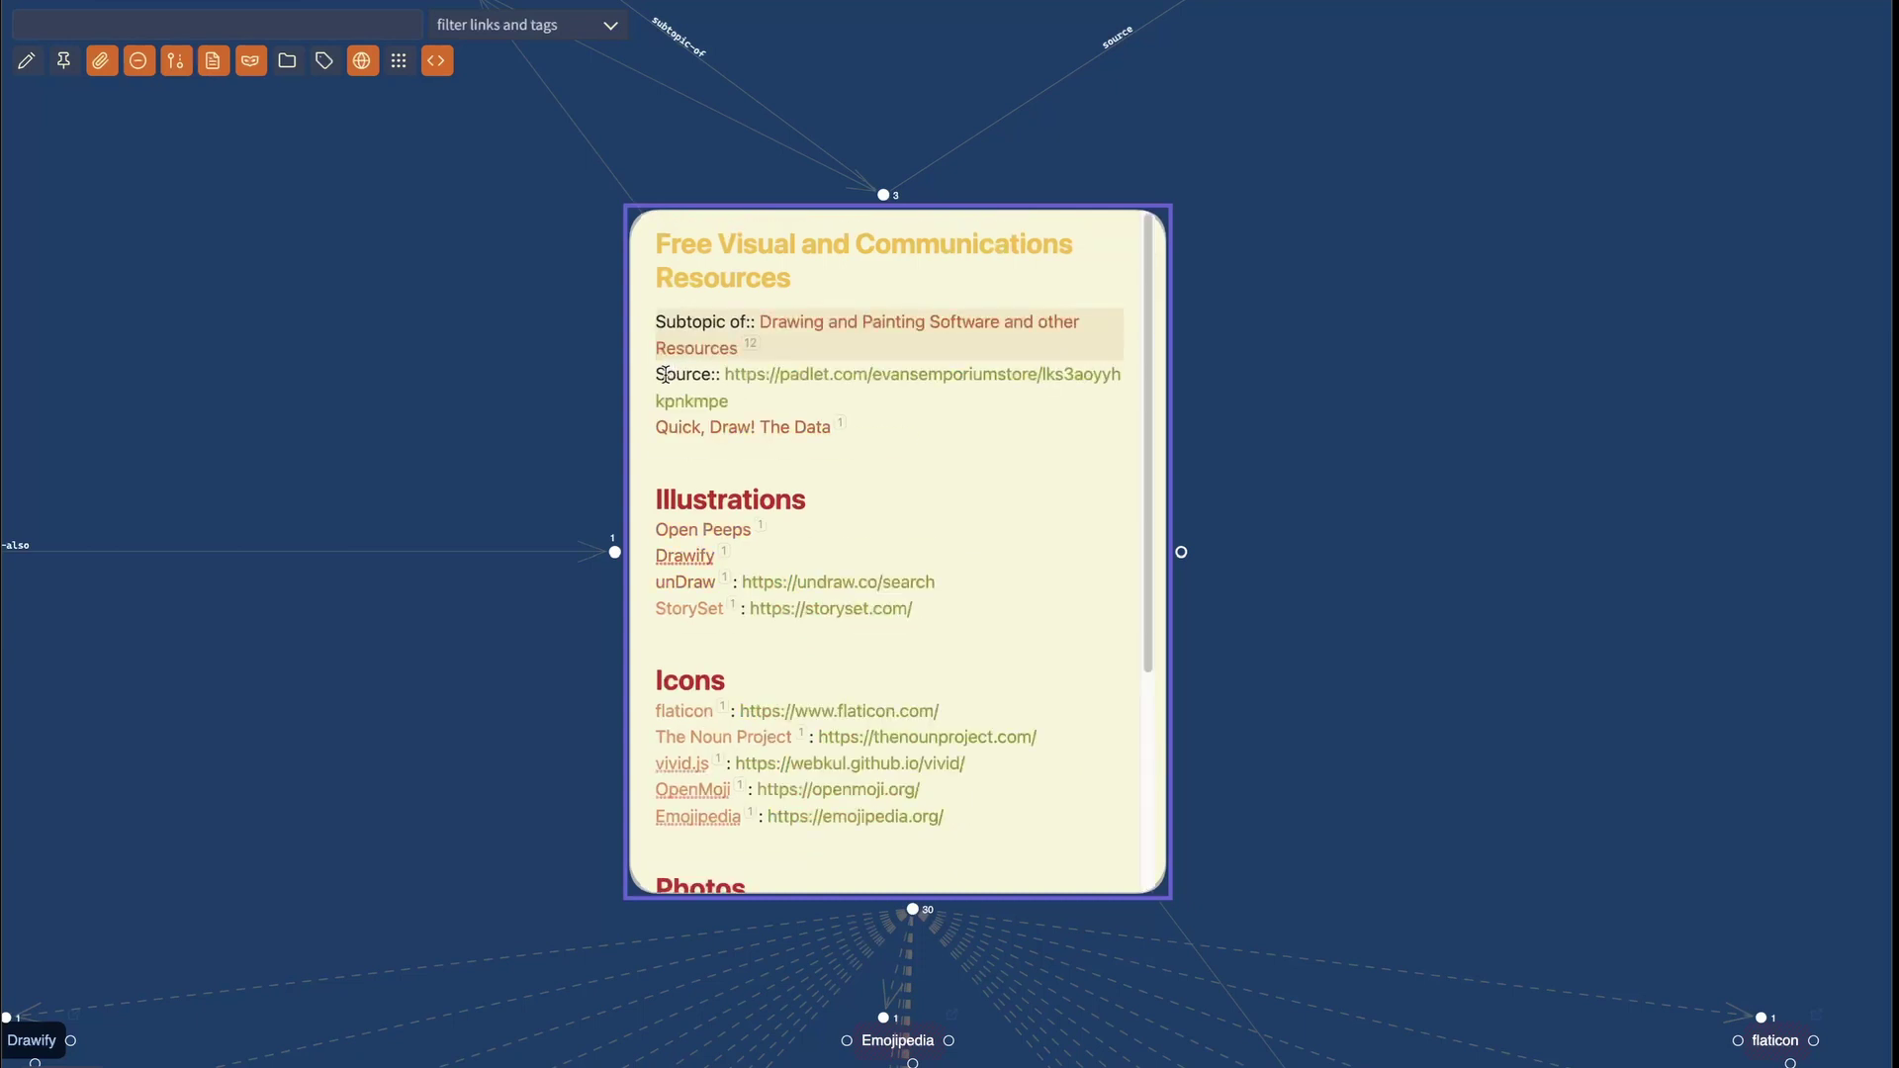
click(666, 374)
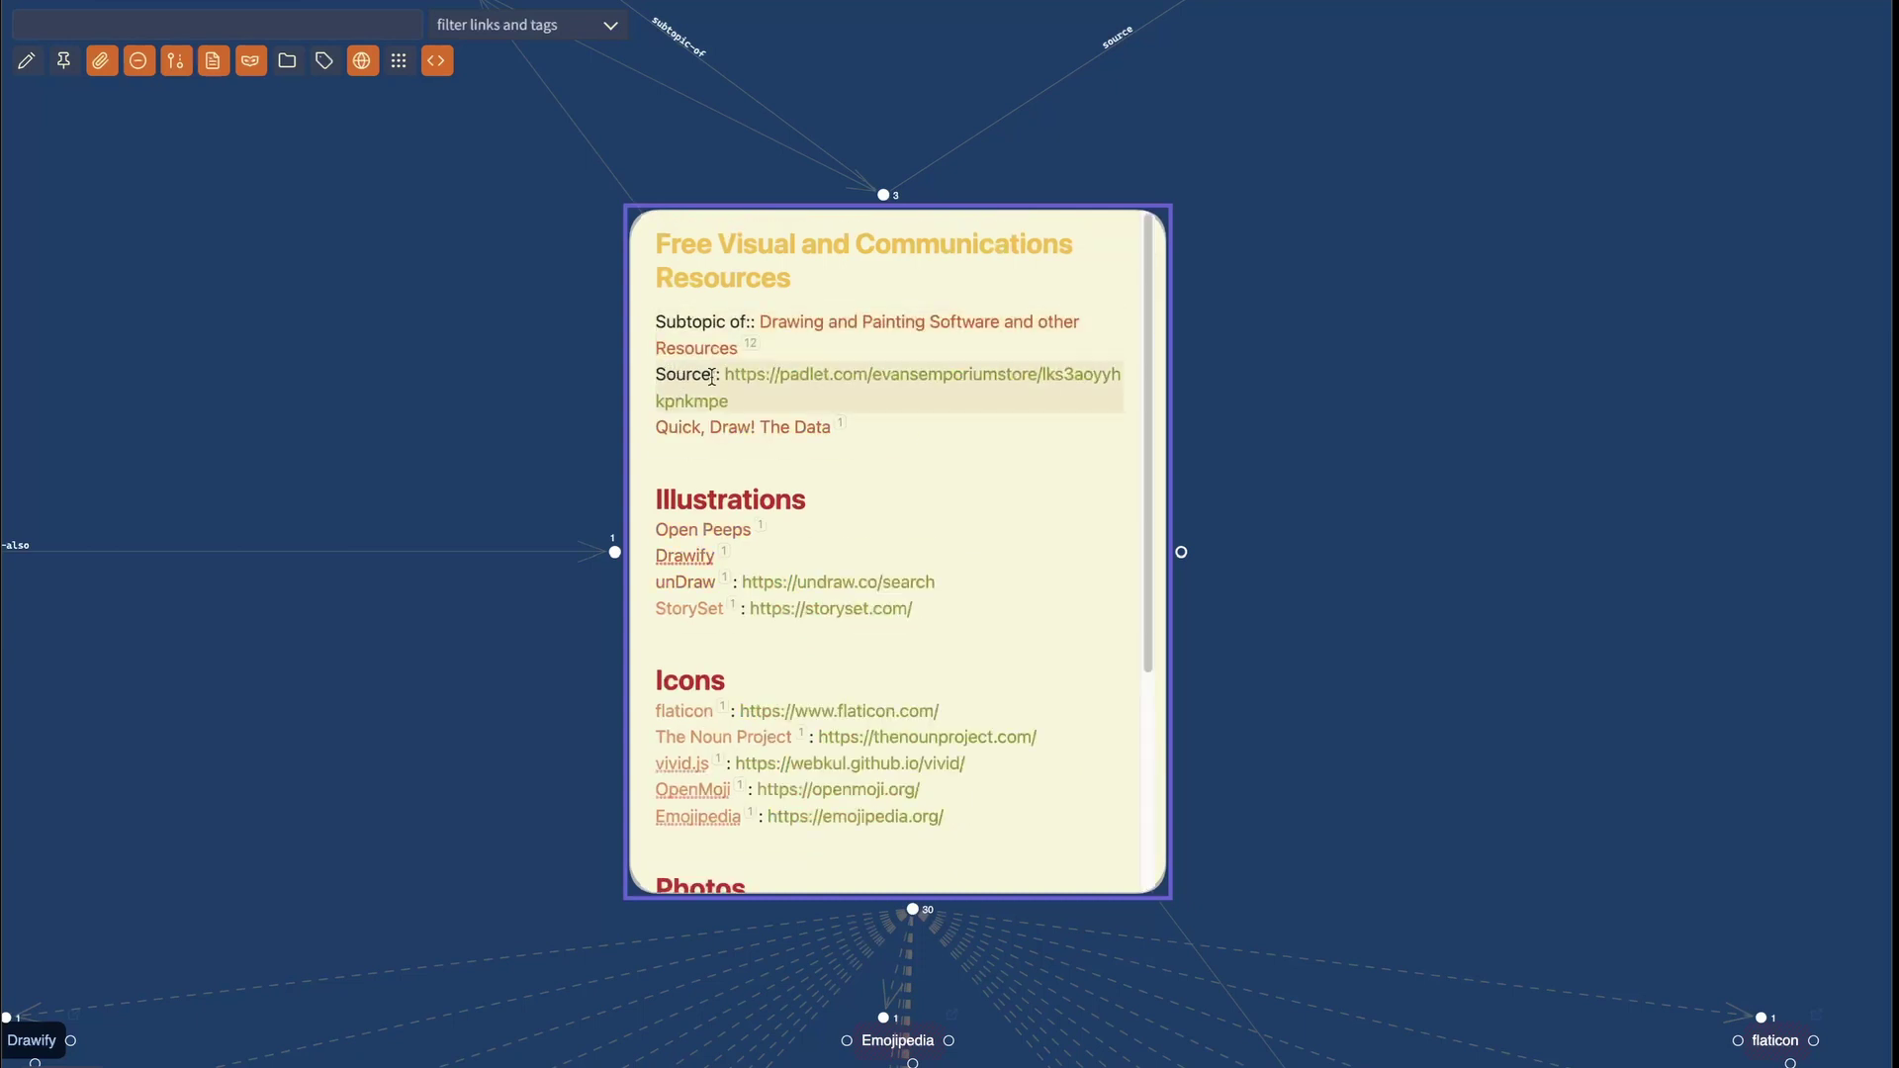
drag(656, 376, 711, 376)
click(1365, 537)
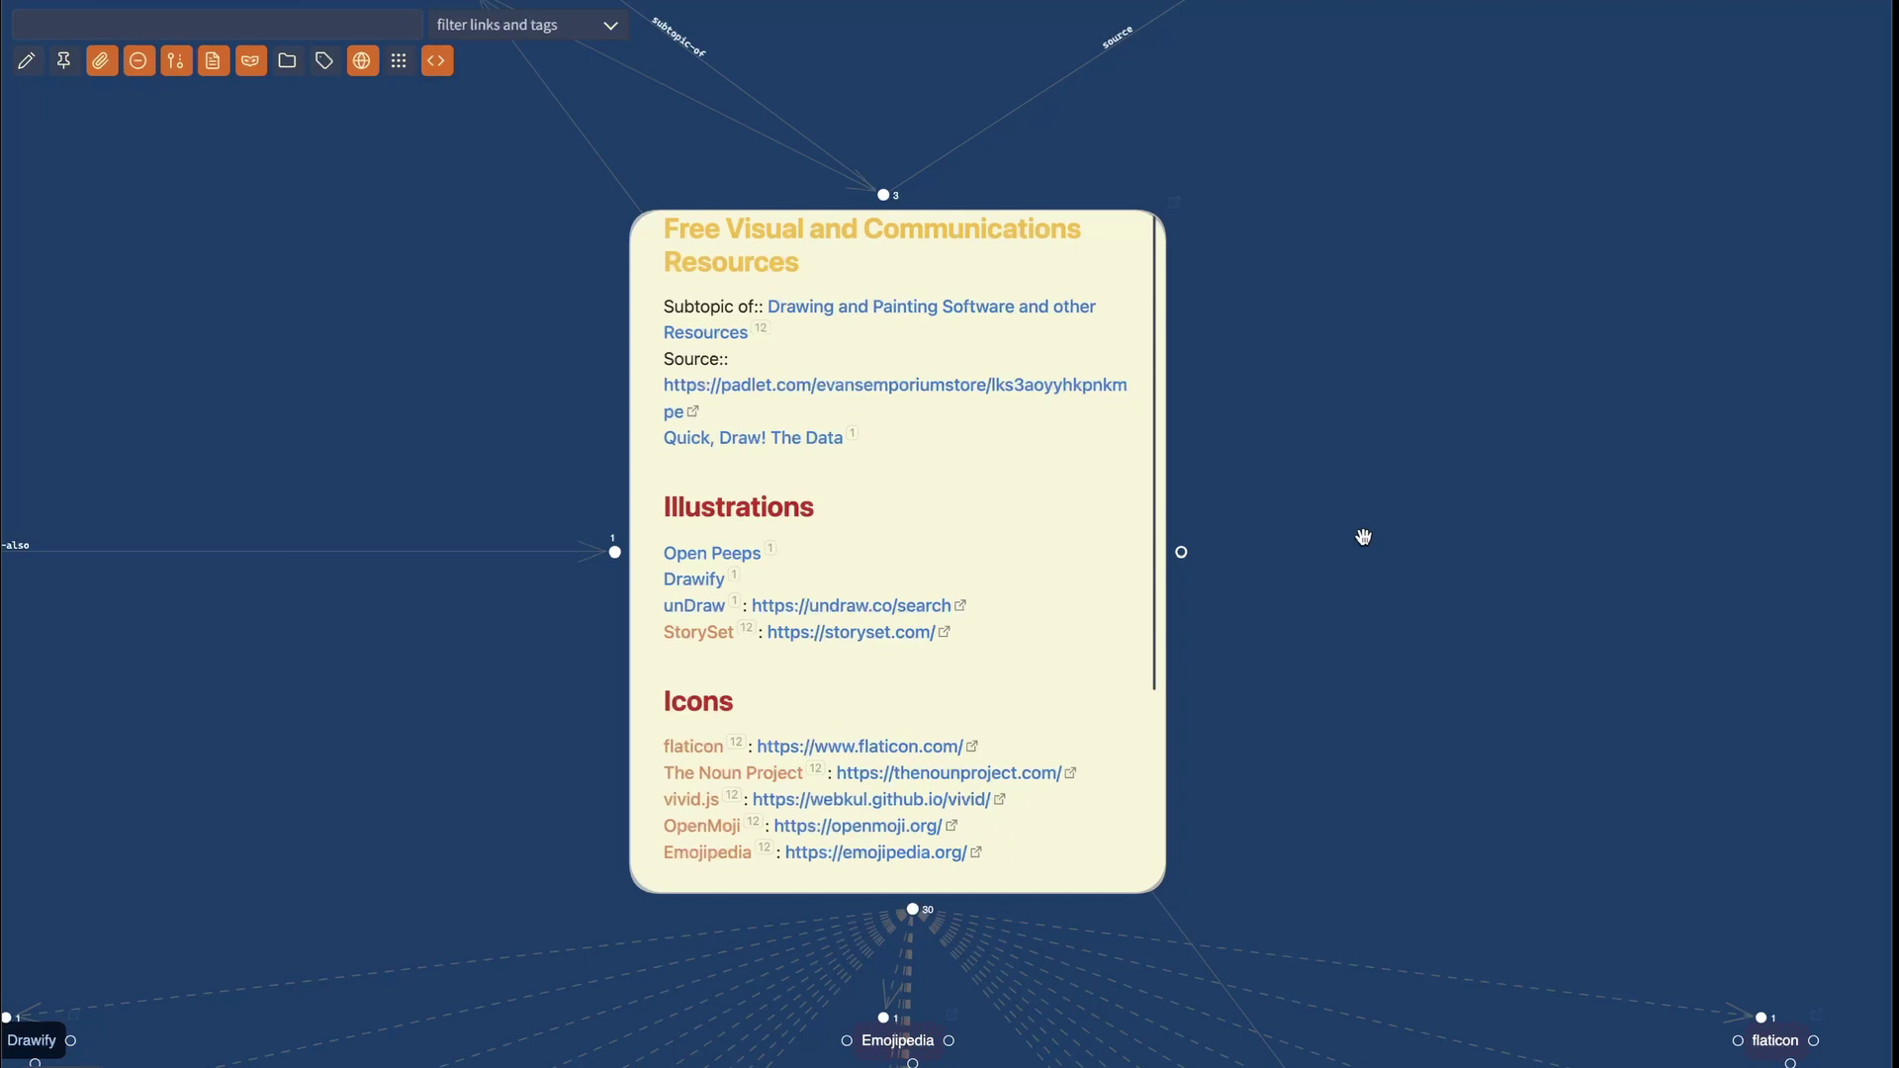
- Zoom and pan the graph to browse the right column of linked URL nodes
scroll(1365, 537, up, 3)
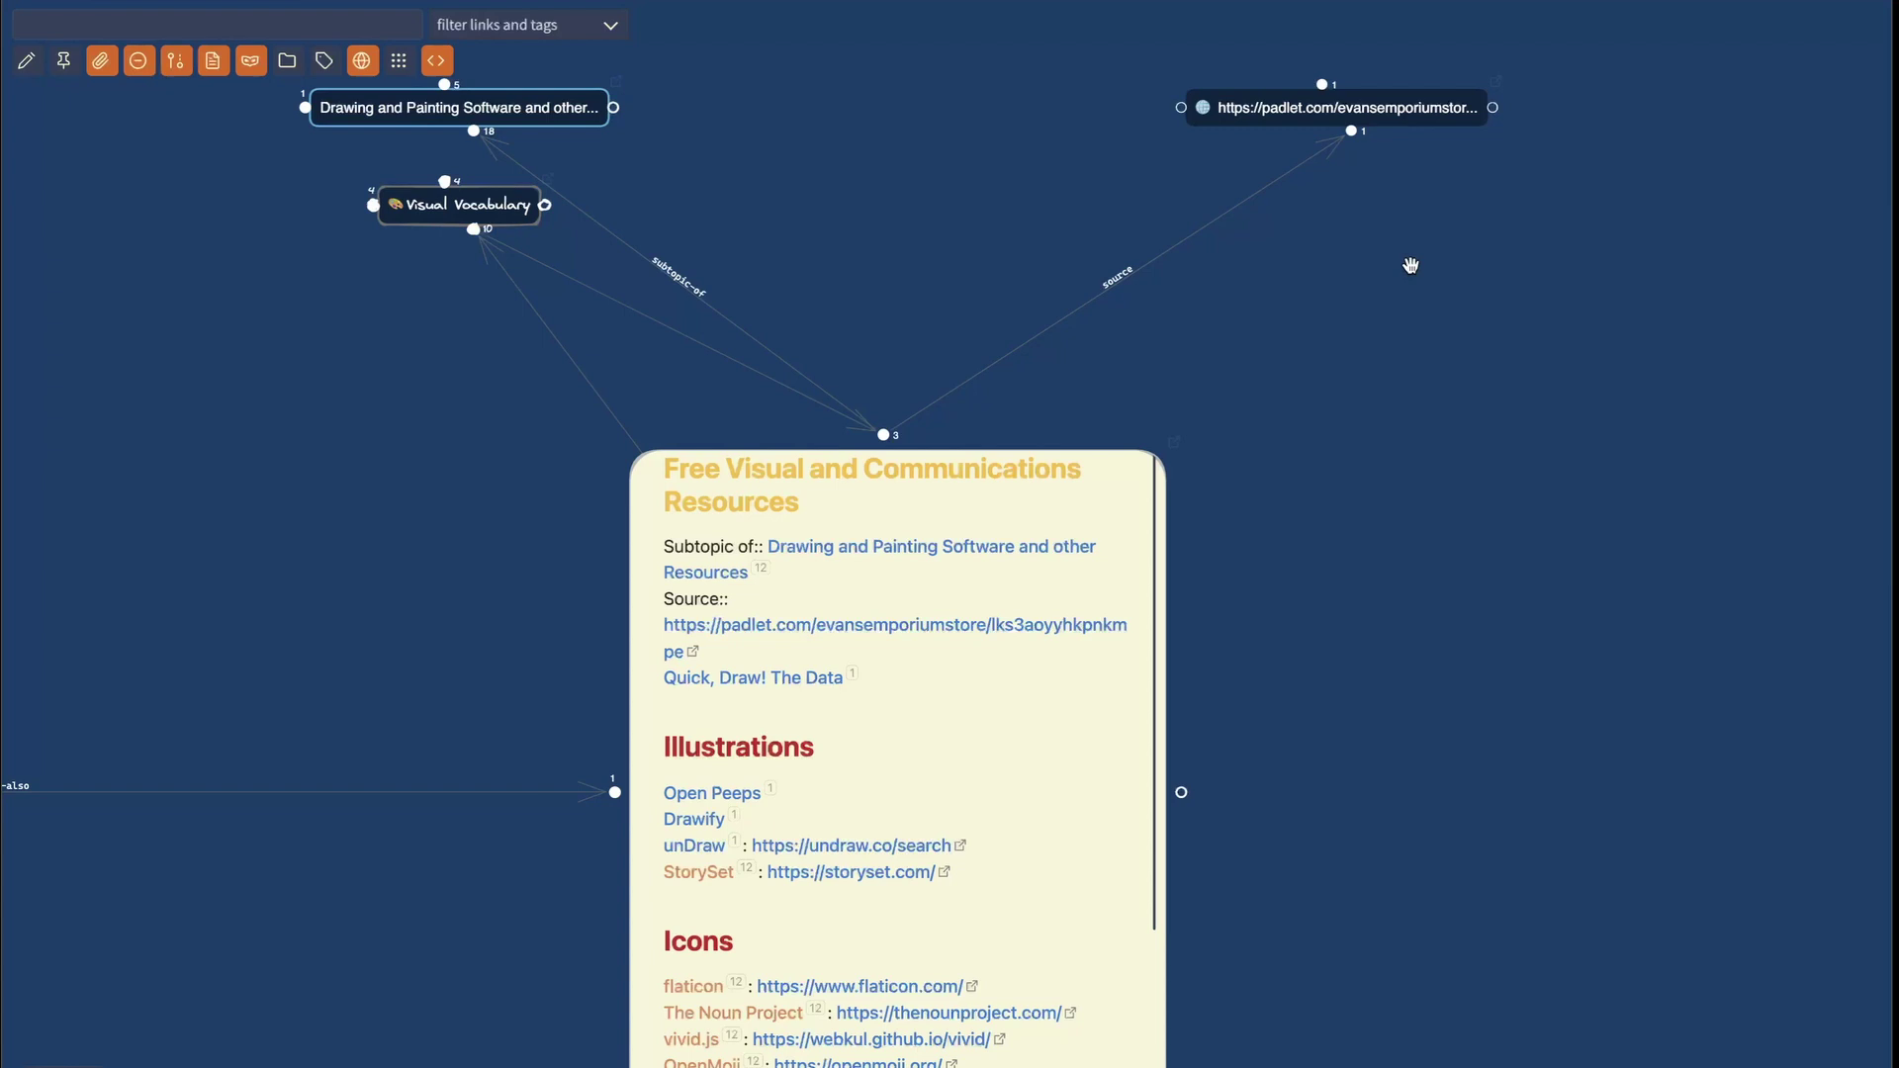
scroll(1588, 107, up, 1)
scroll(1587, 107, up, 1)
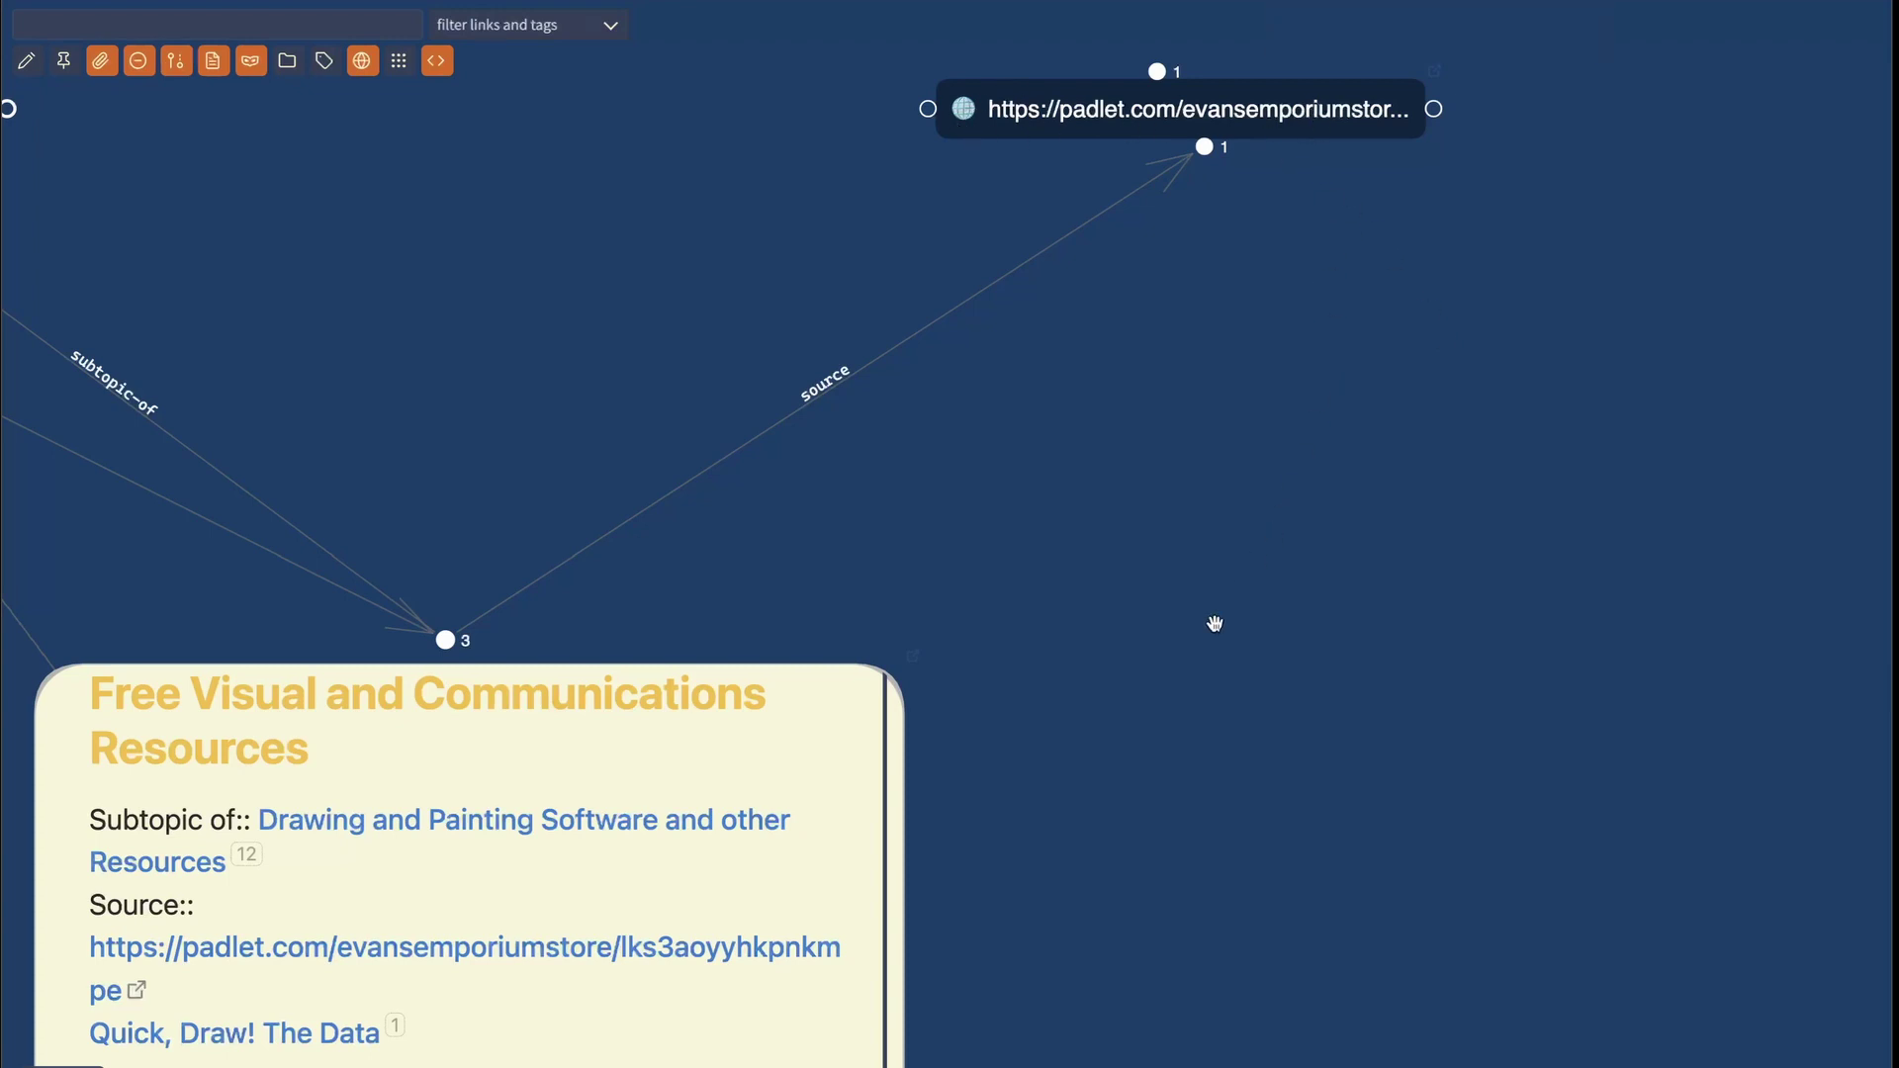
scroll(1215, 623, down, 5)
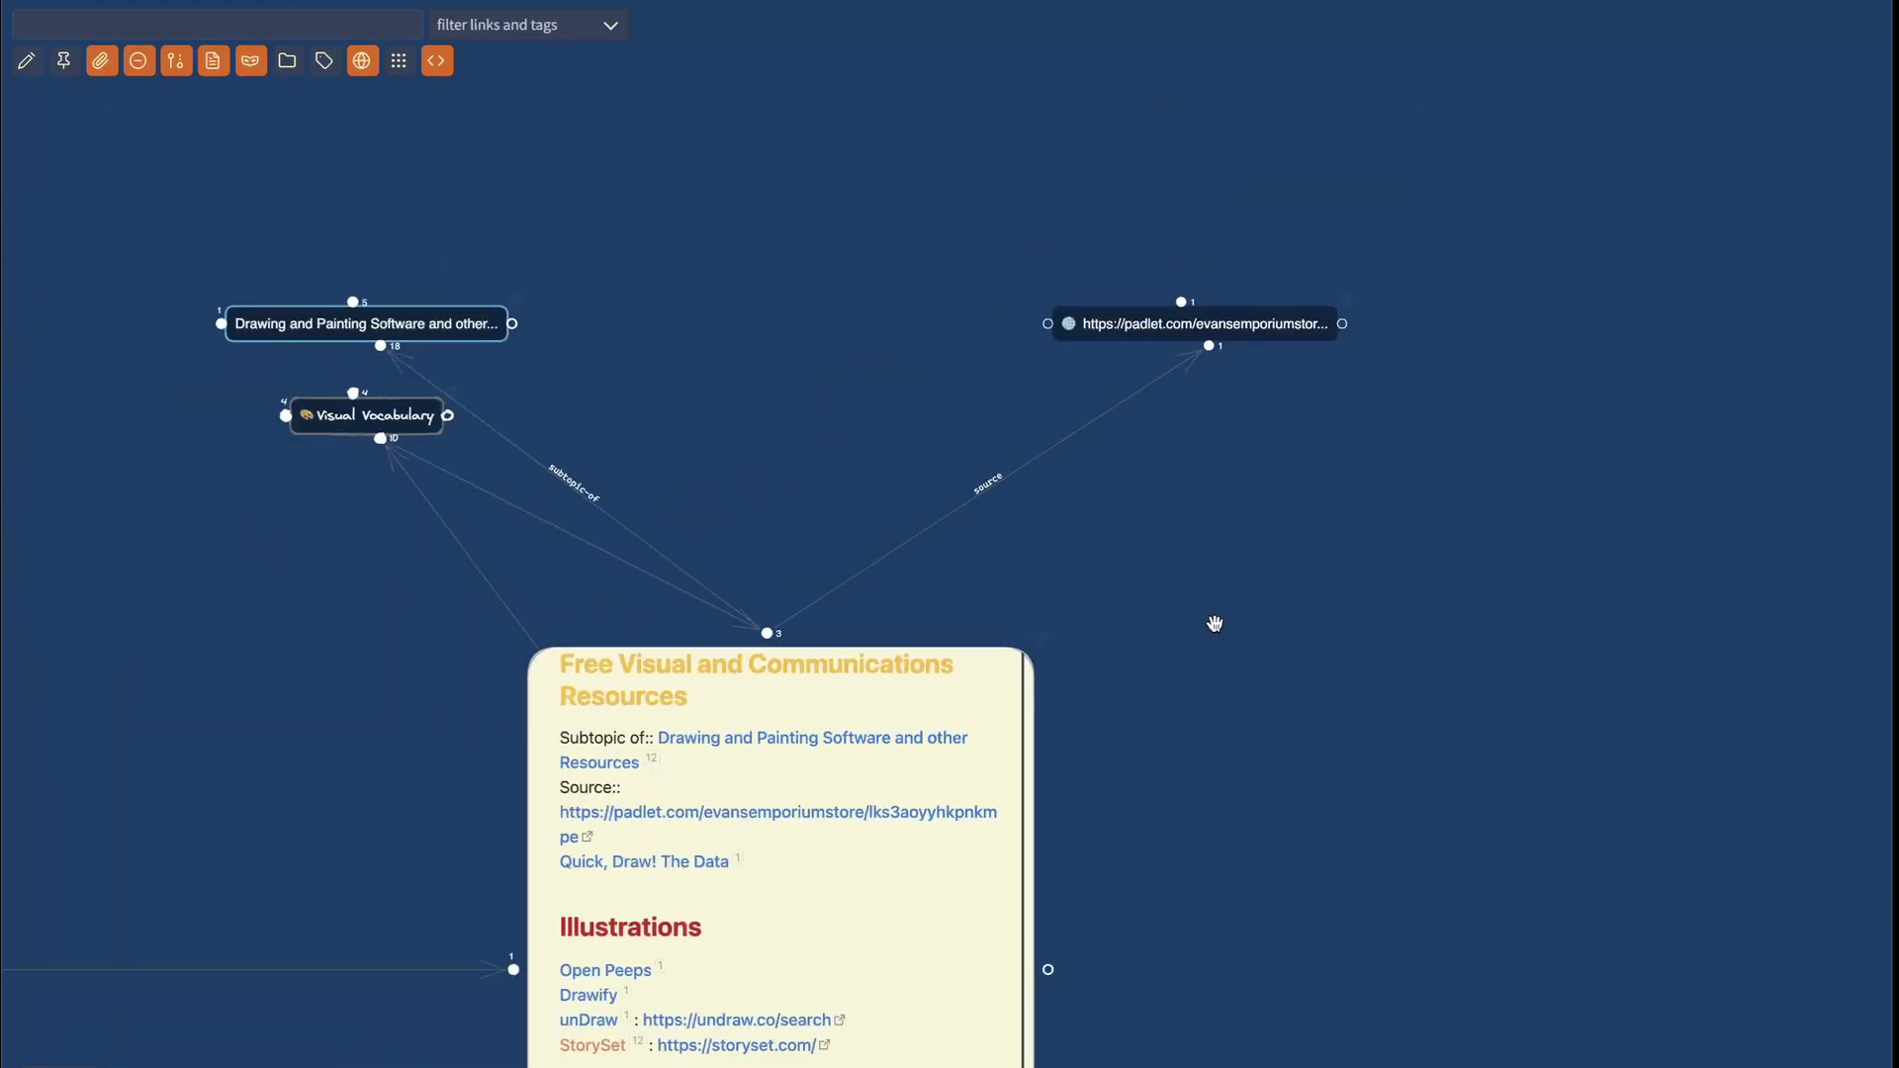
drag(1221, 844, 1173, 294)
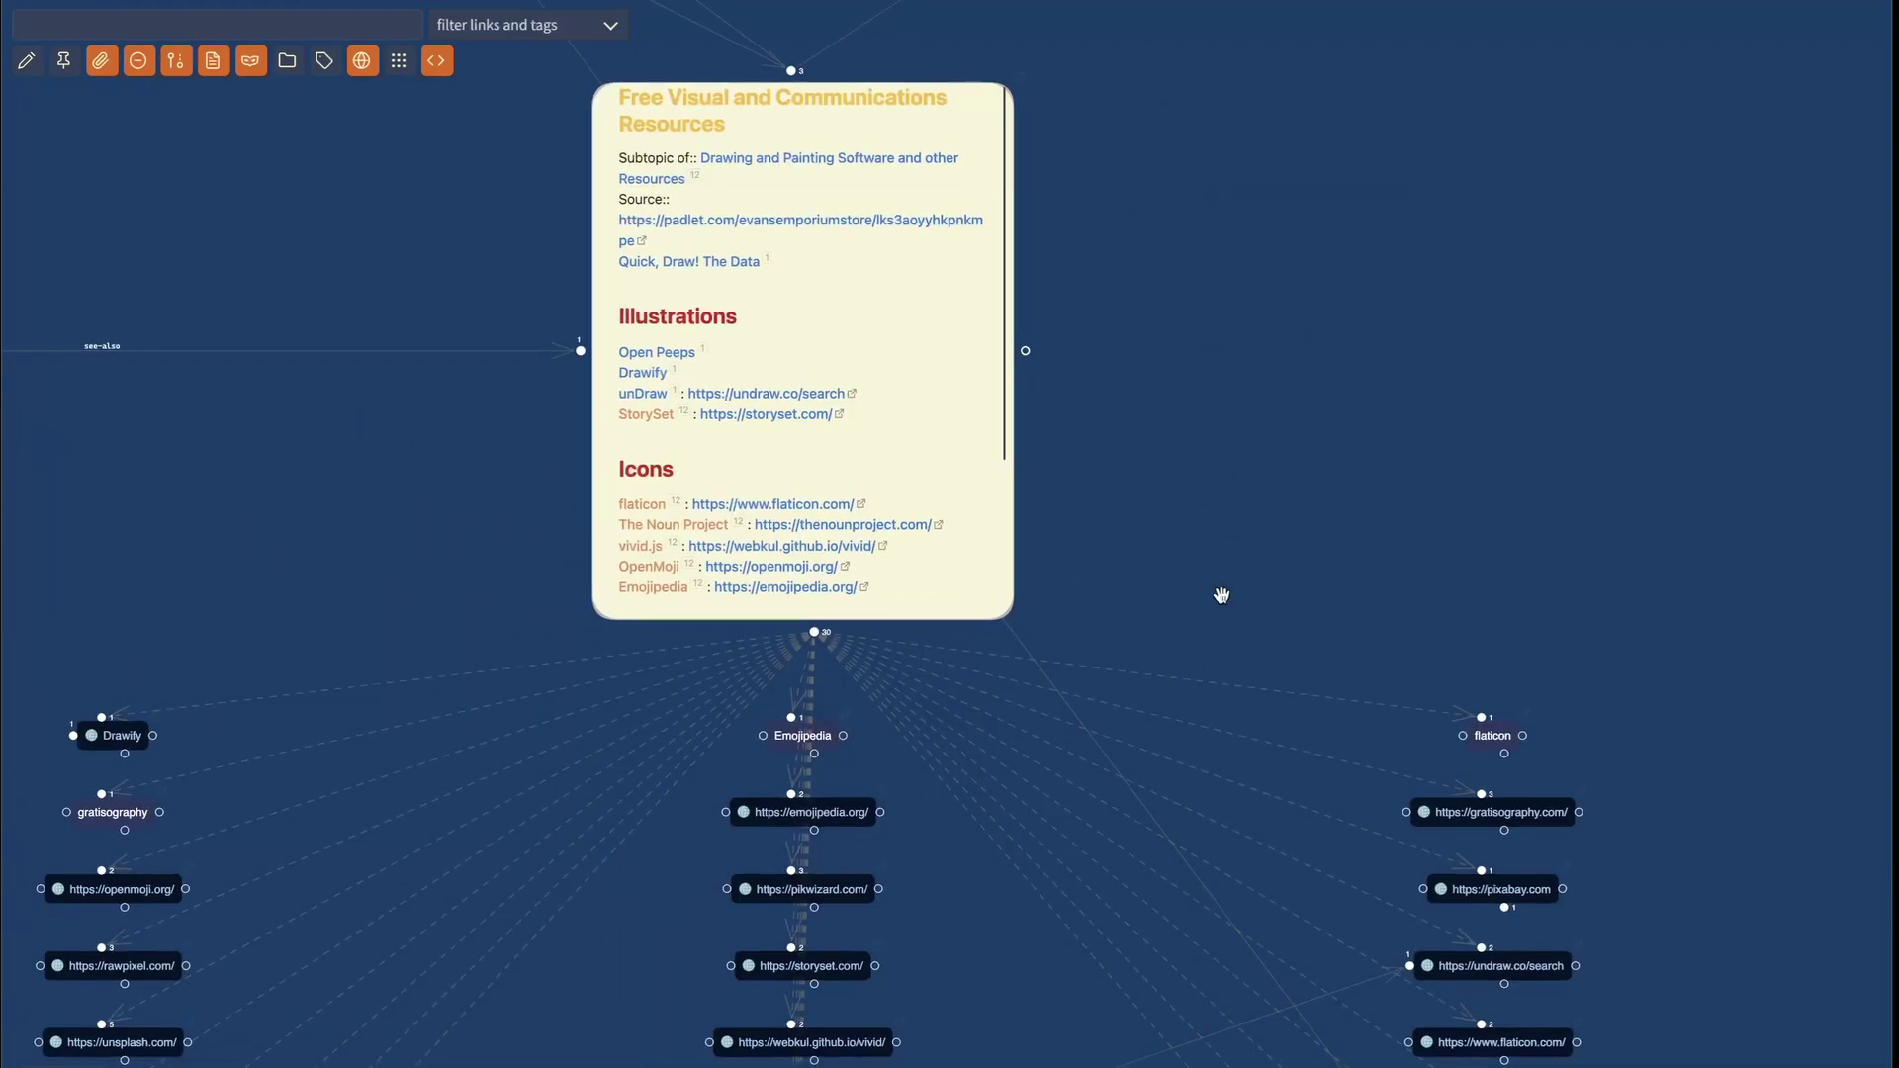
drag(1220, 593, 1352, 145)
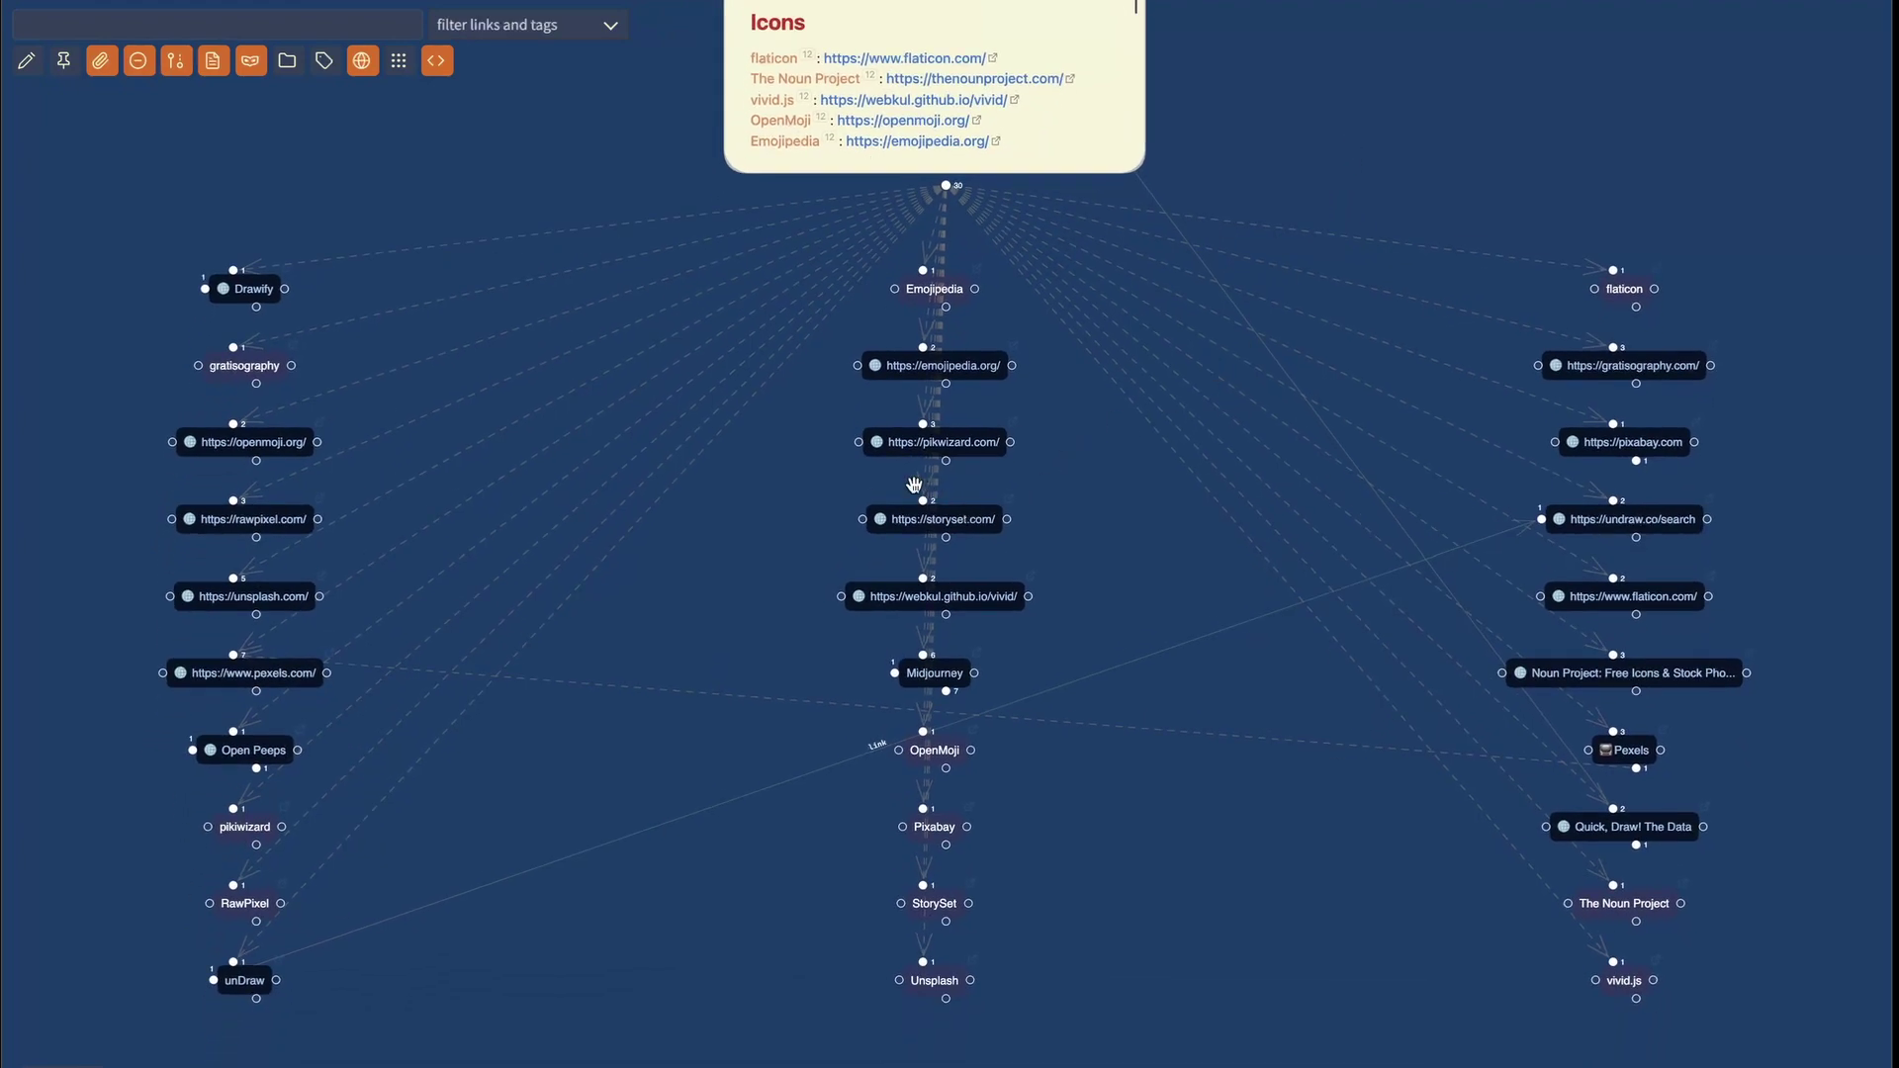
scroll(914, 485, up, 3)
scroll(859, 425, up, 2)
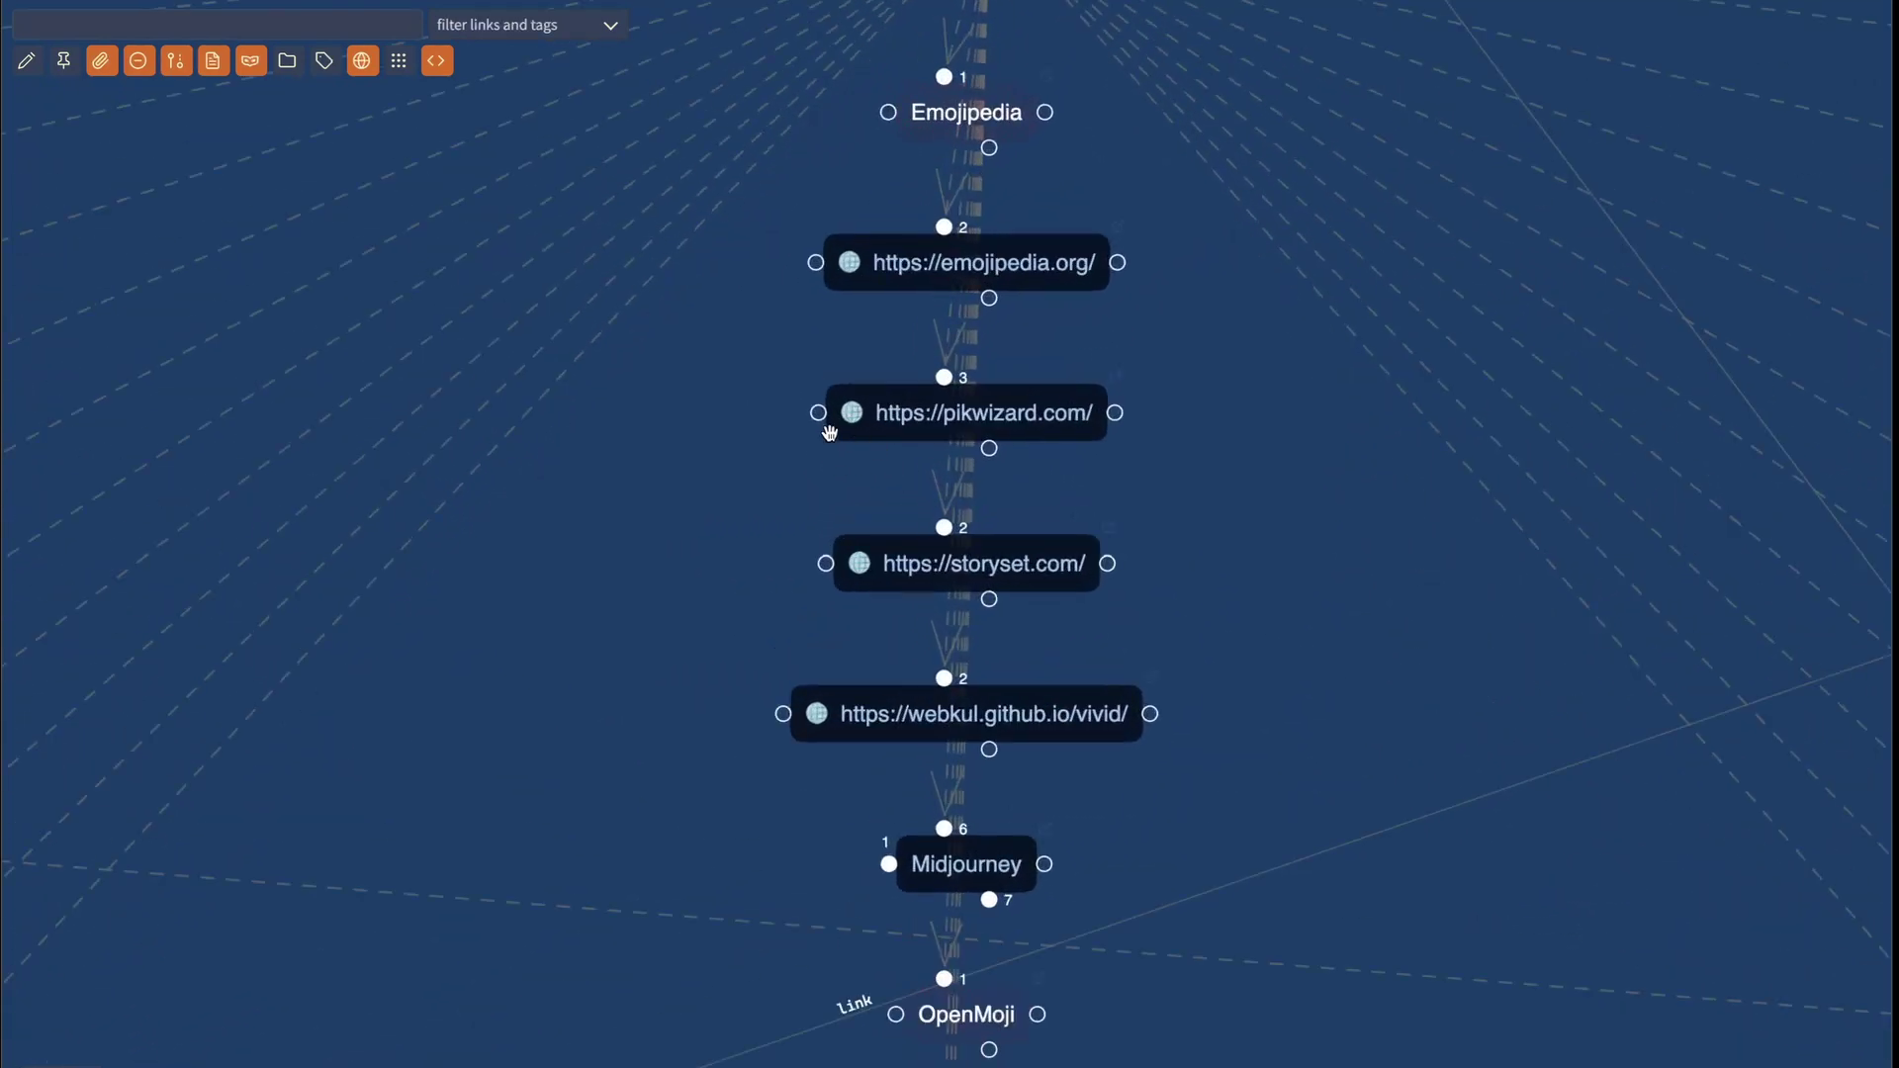
drag(1165, 518, 407, 428)
drag(946, 484, 640, 390)
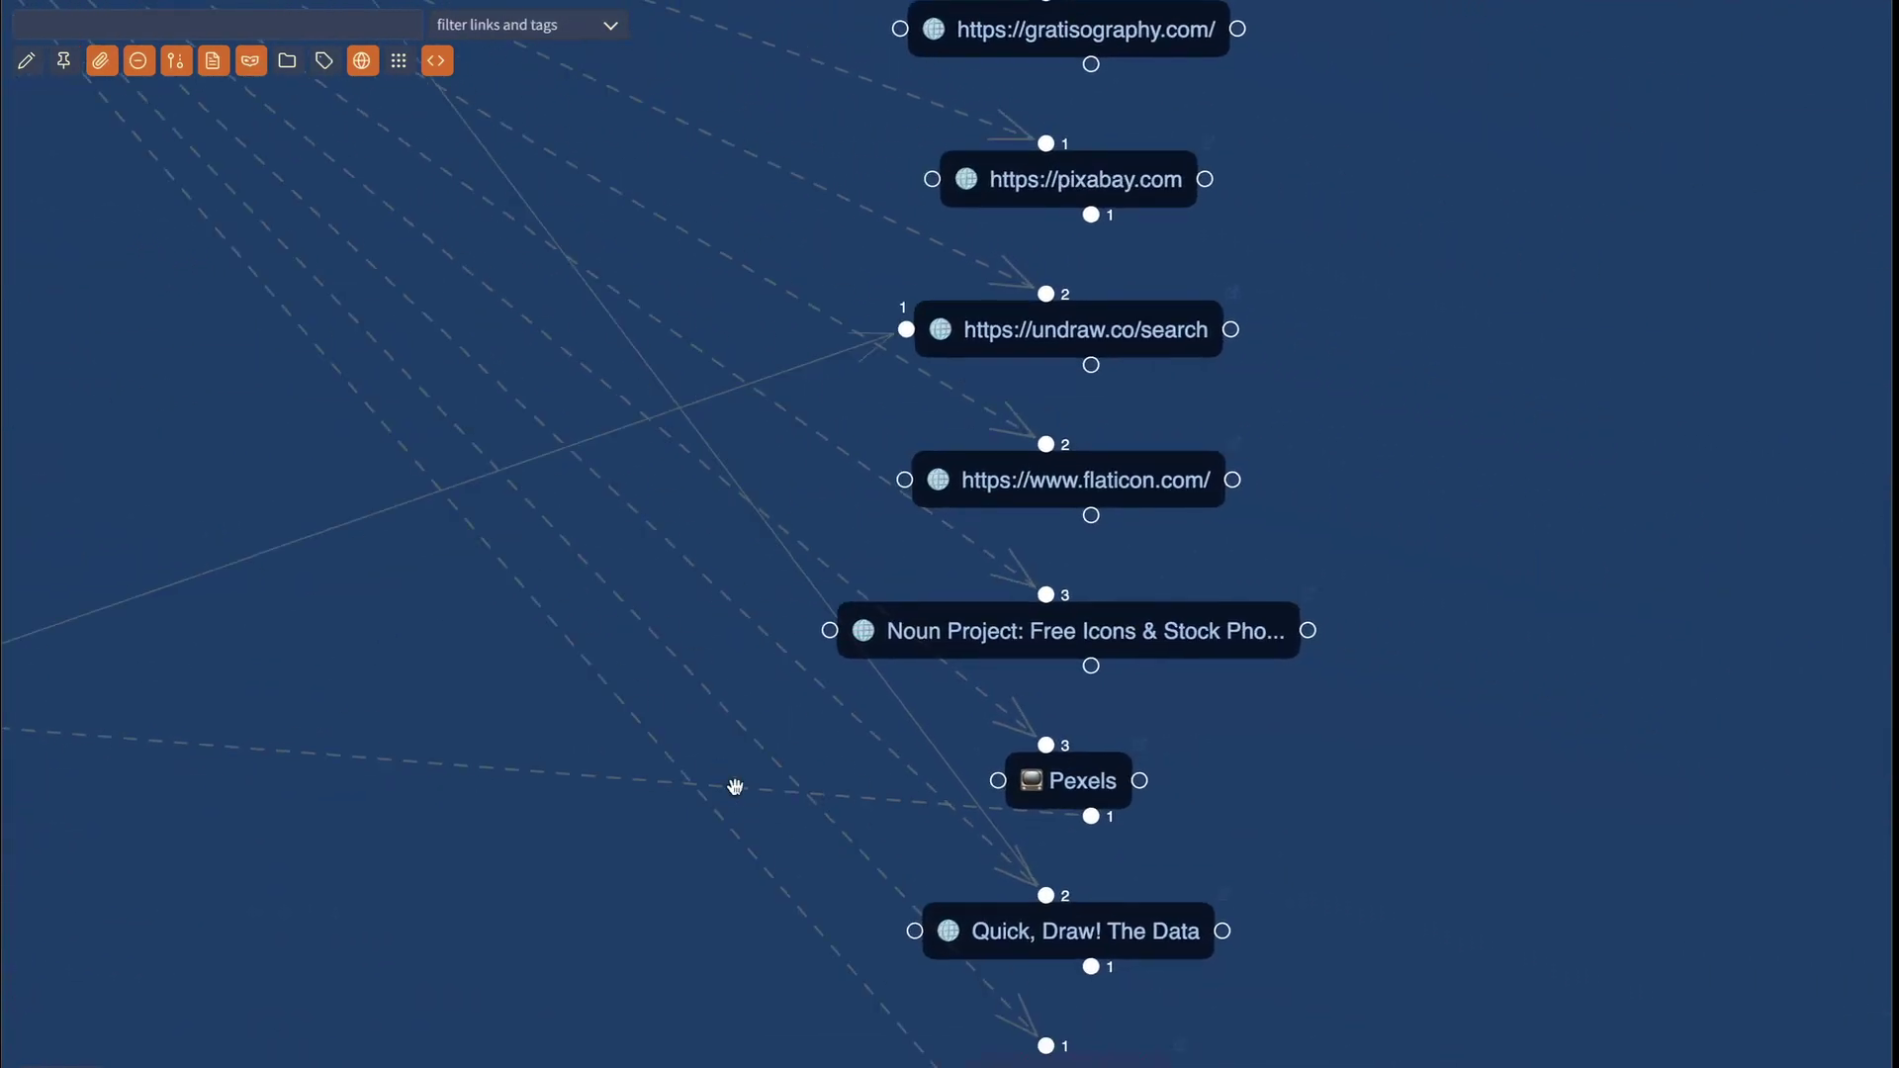
- Centre on the Noun Project node and search its embedded page for 'car'
click(1007, 633)
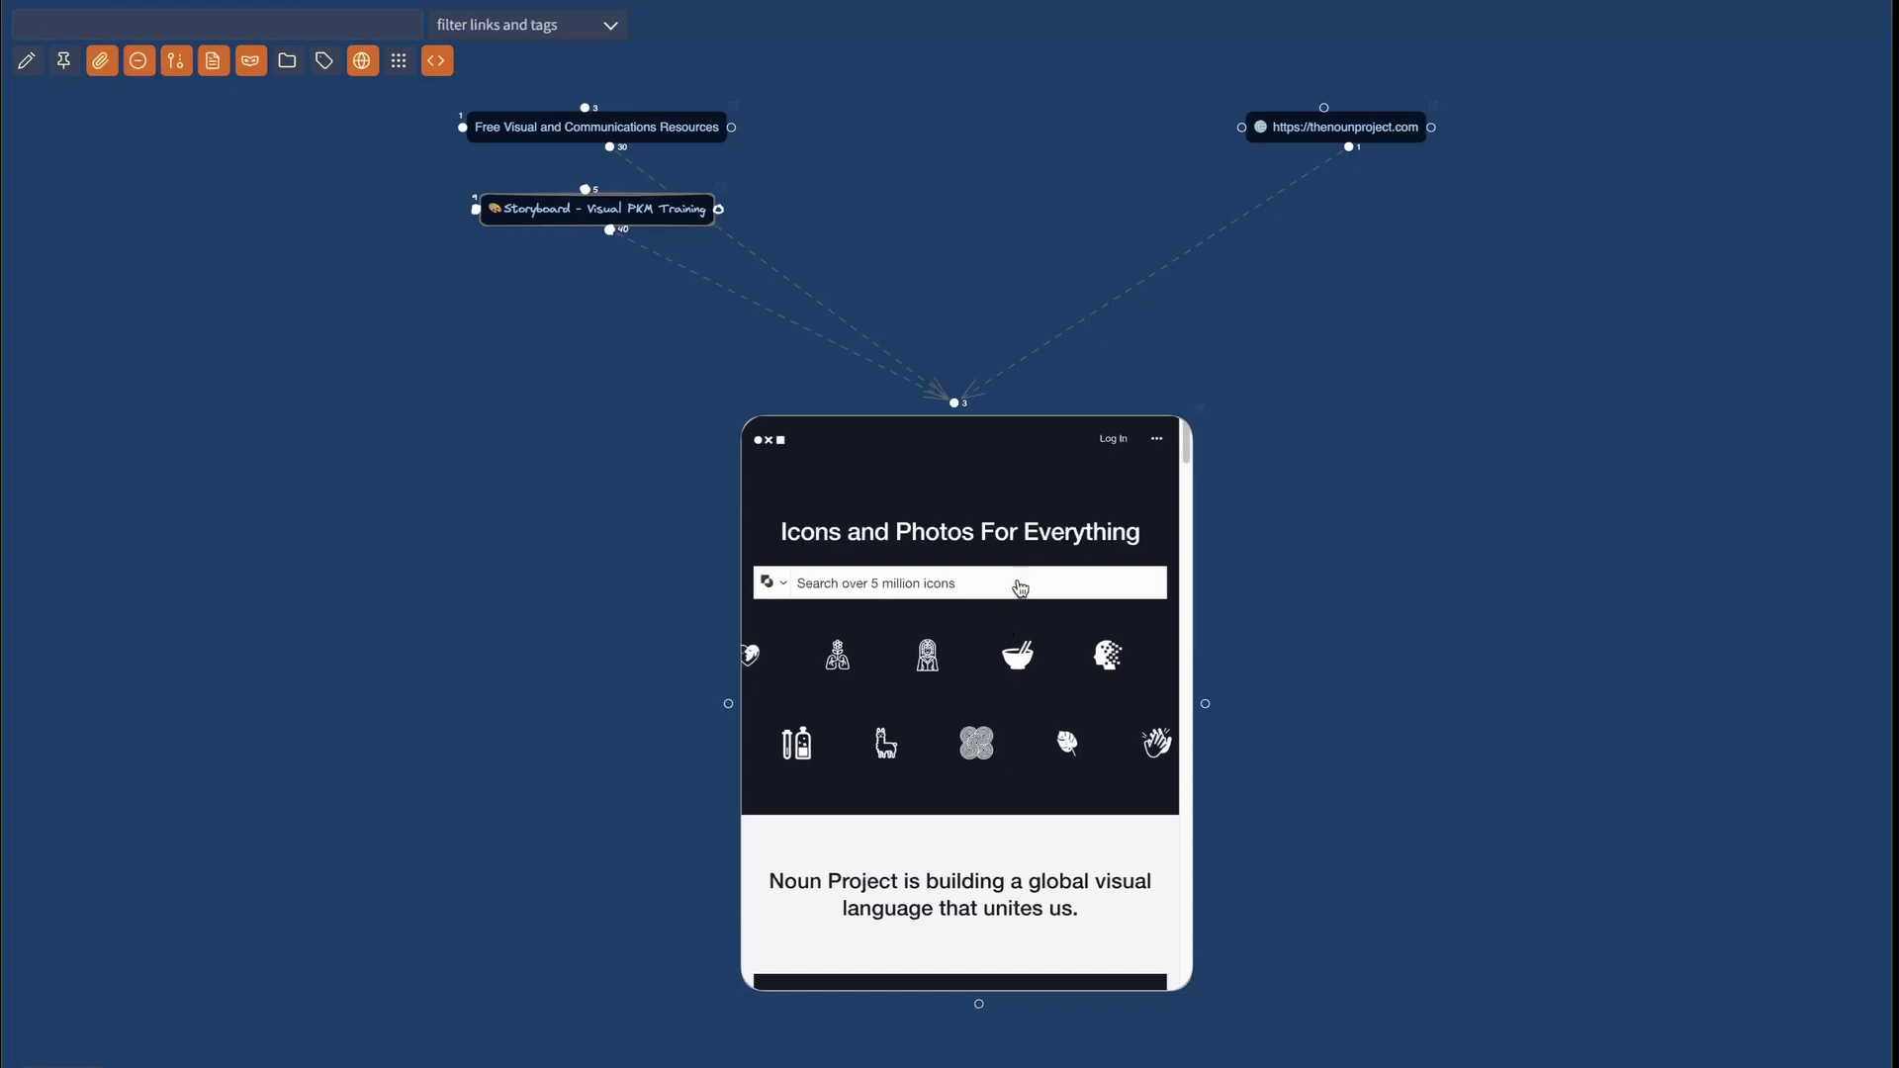
click(993, 591)
click(986, 584)
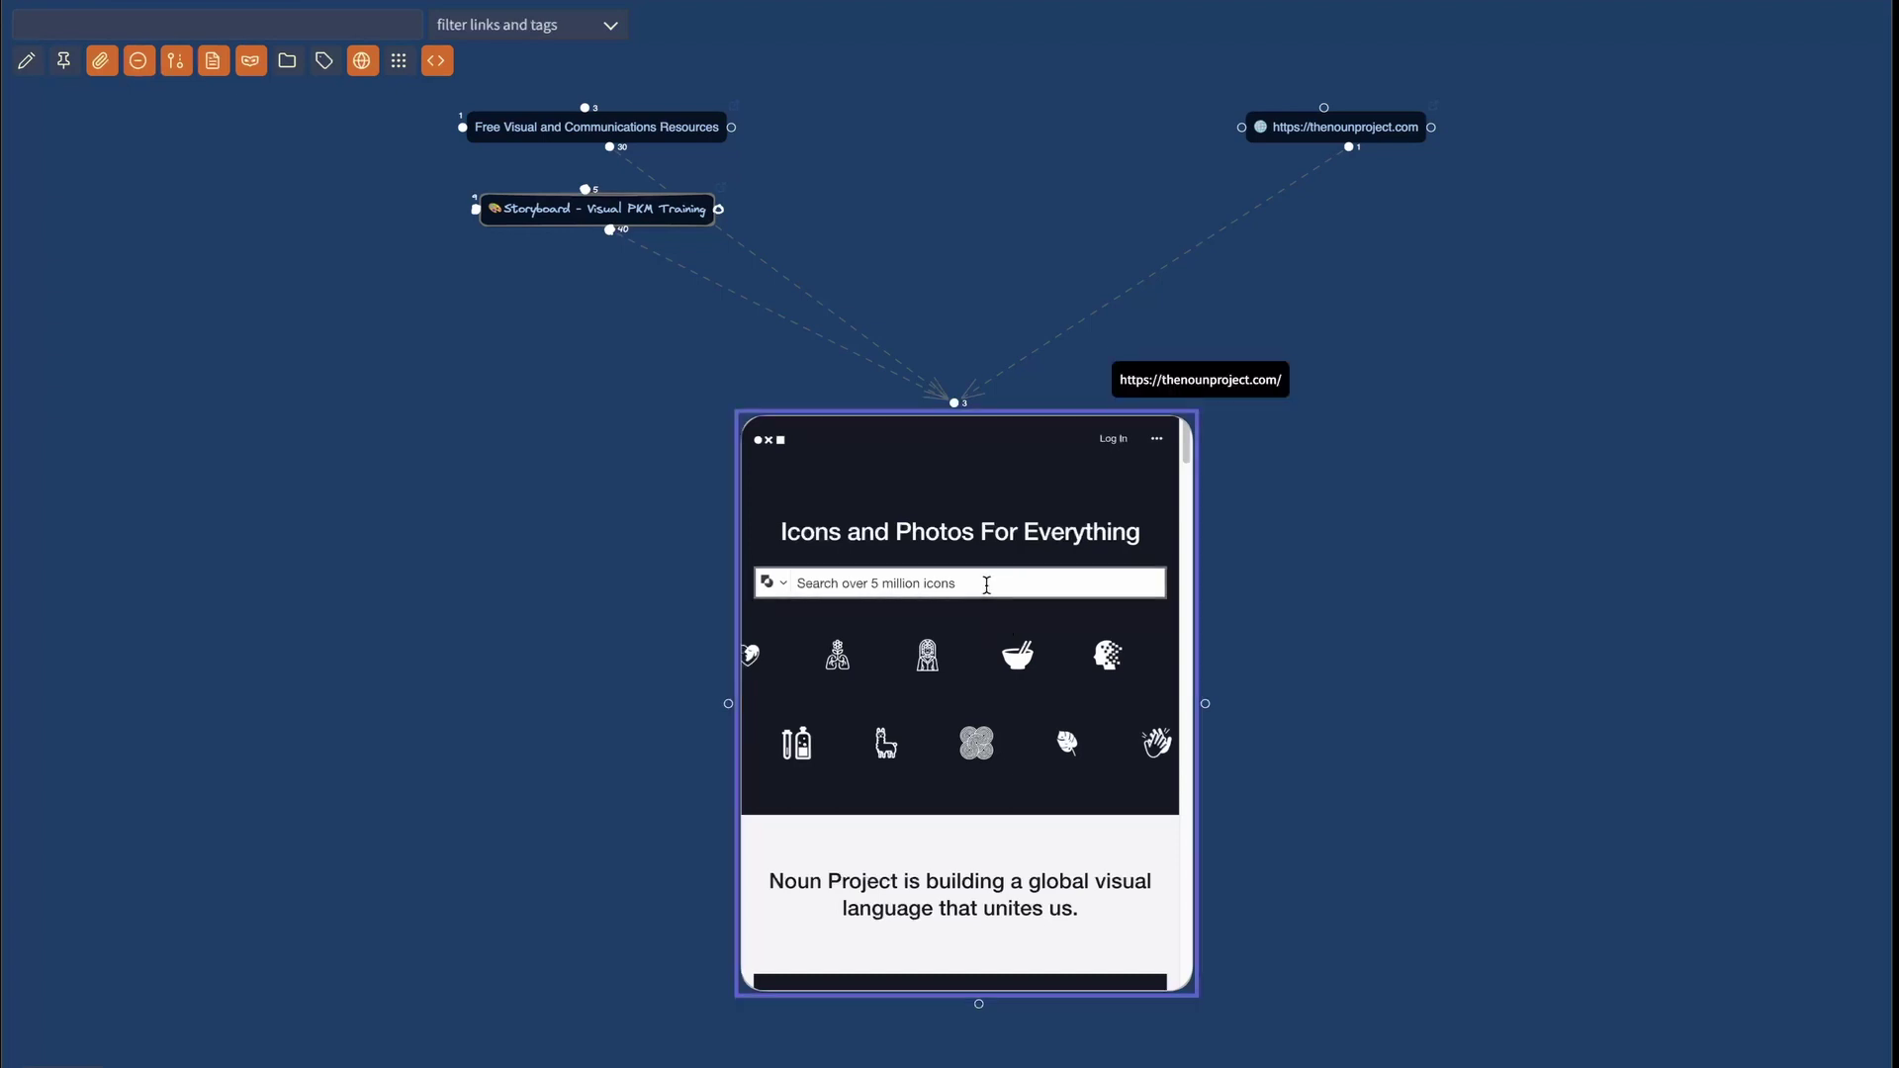
text(car)
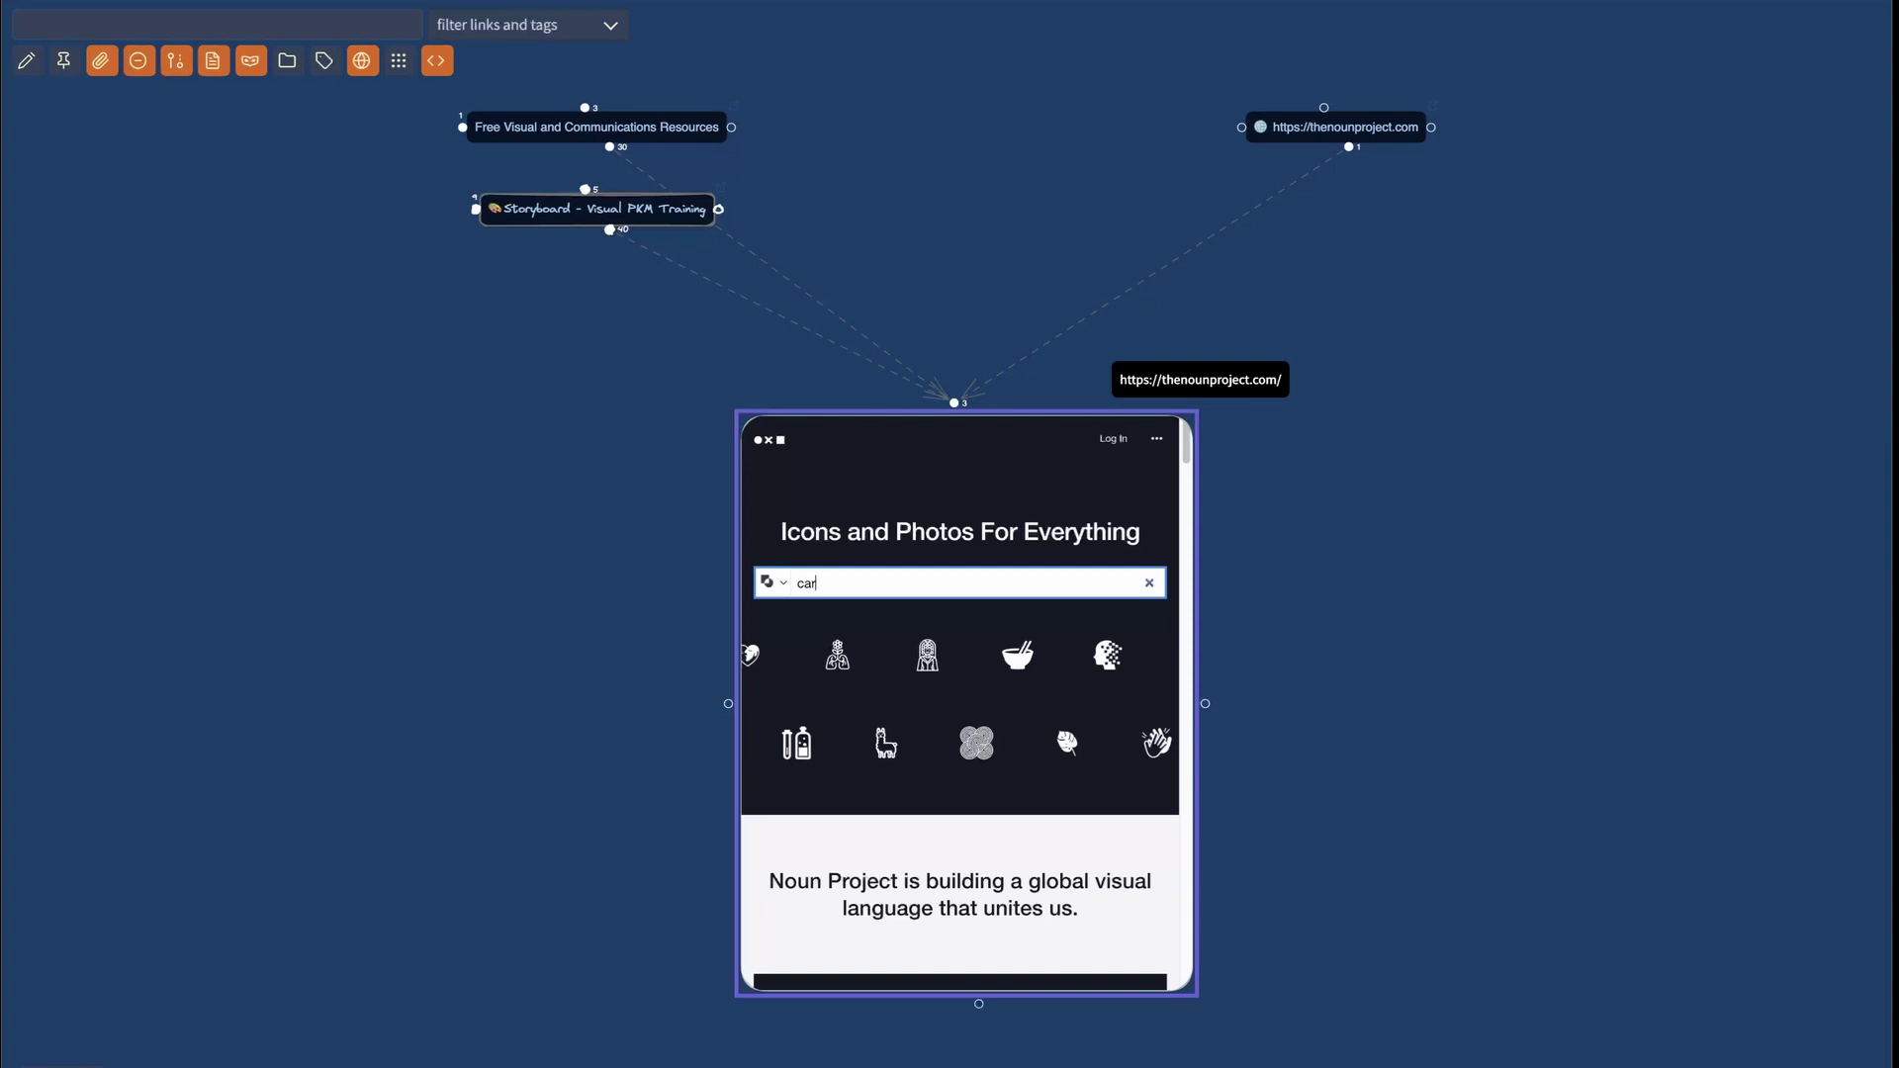
key(Return)
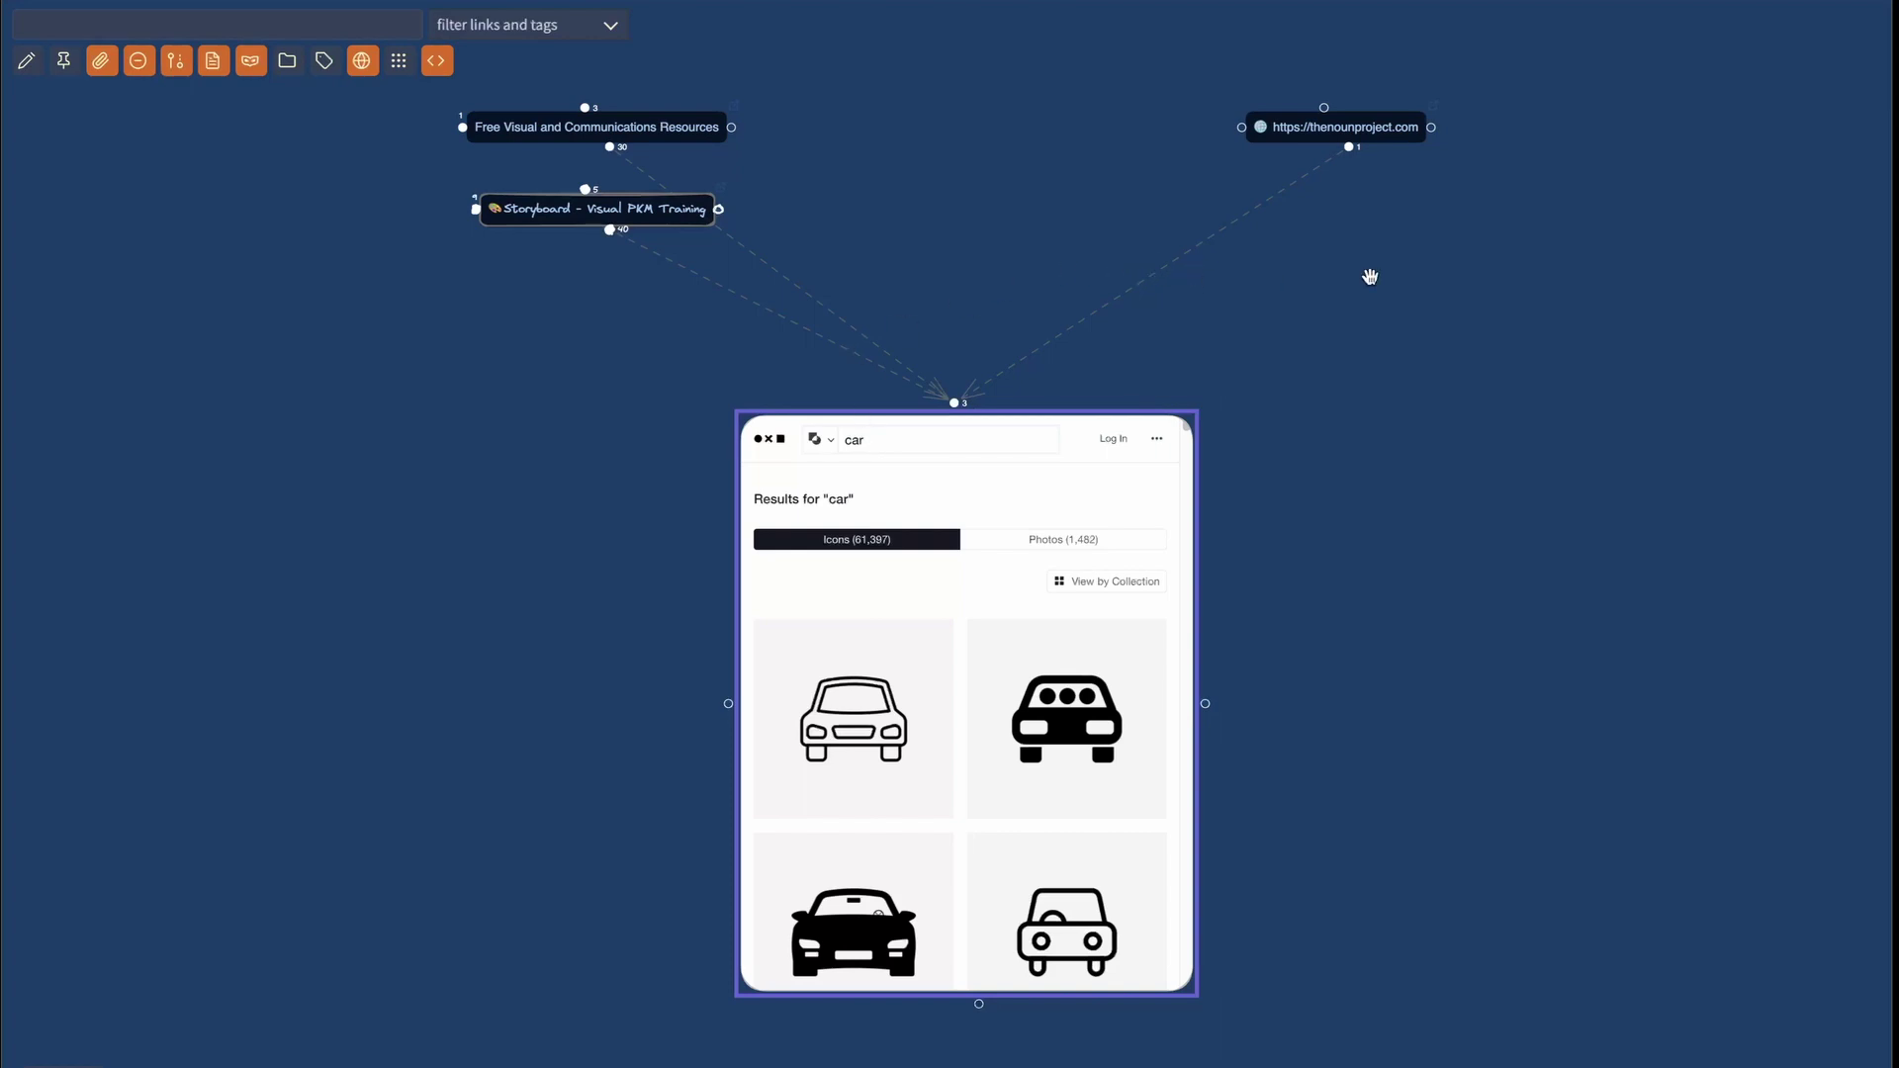
- Zoom in and pan right to reveal both parent notes above the Noun Project preview
scroll(1384, 247, up, 5)
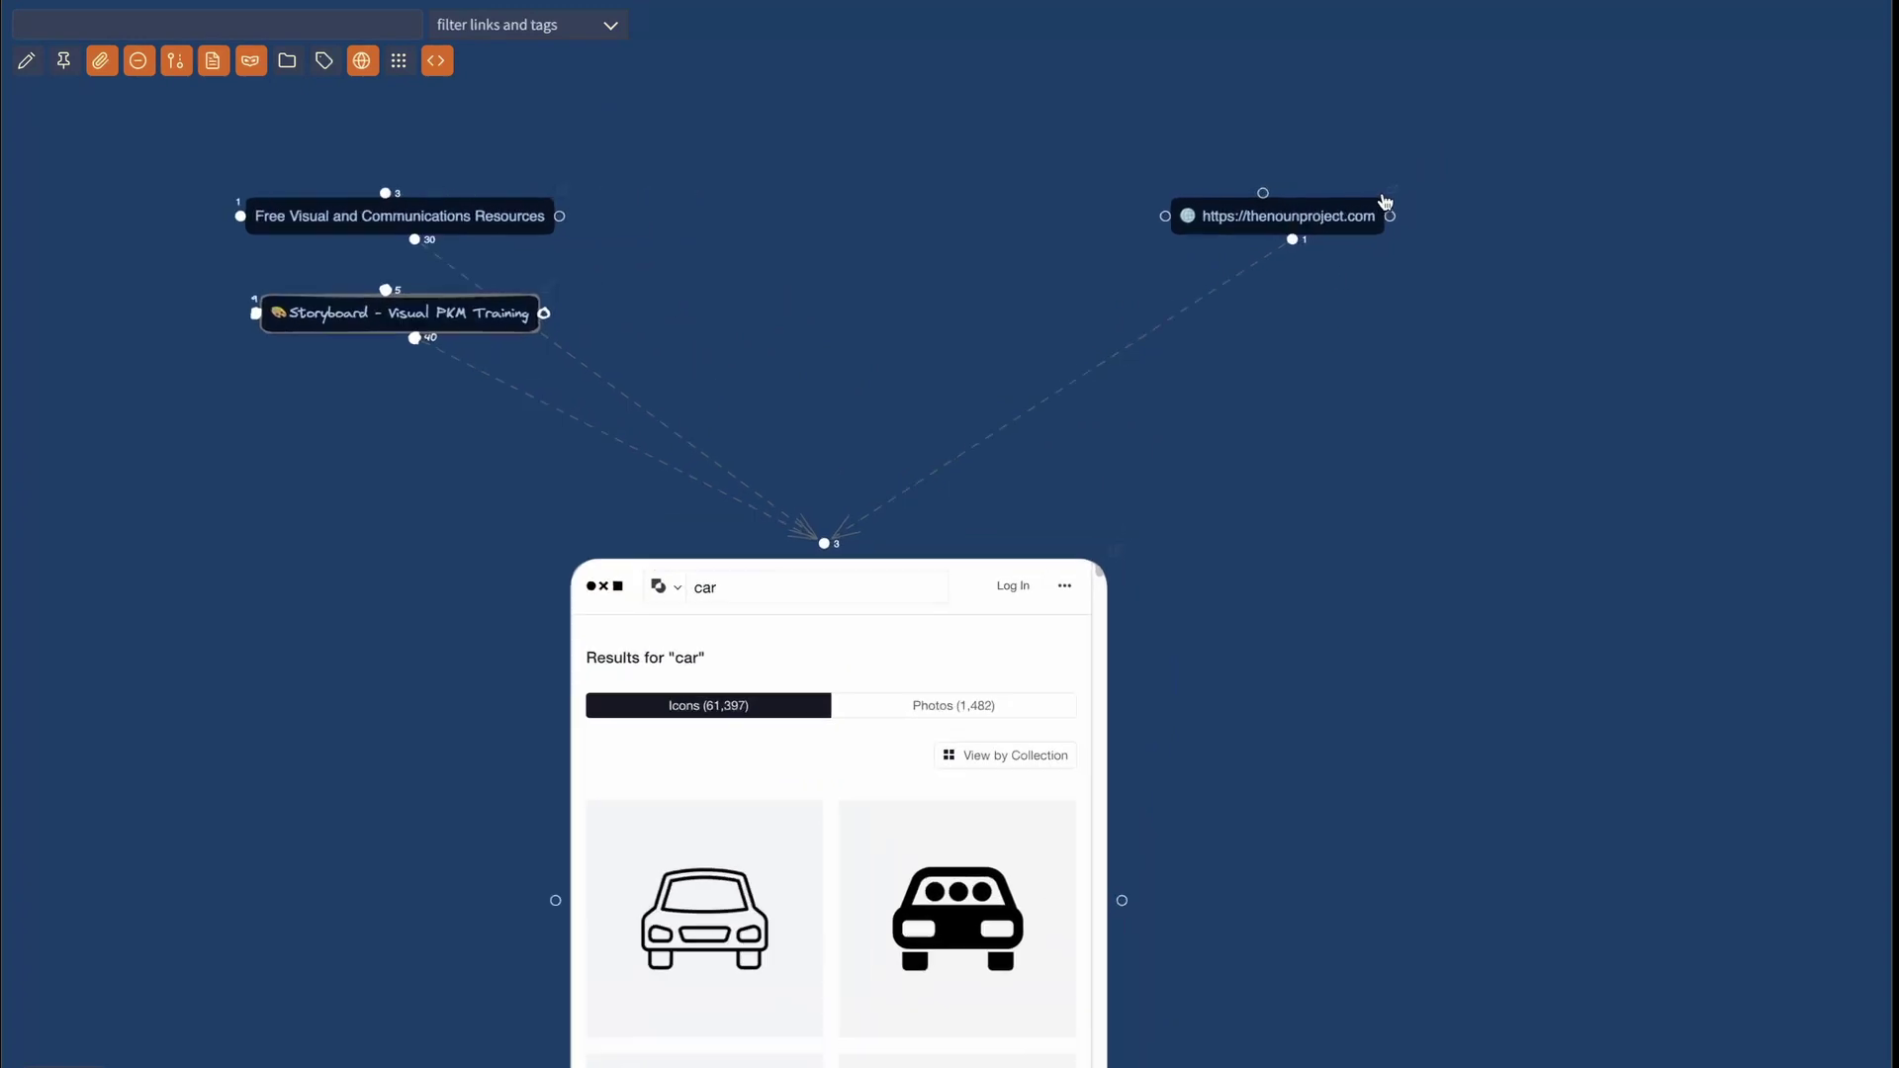
scroll(1518, 210, up, 1)
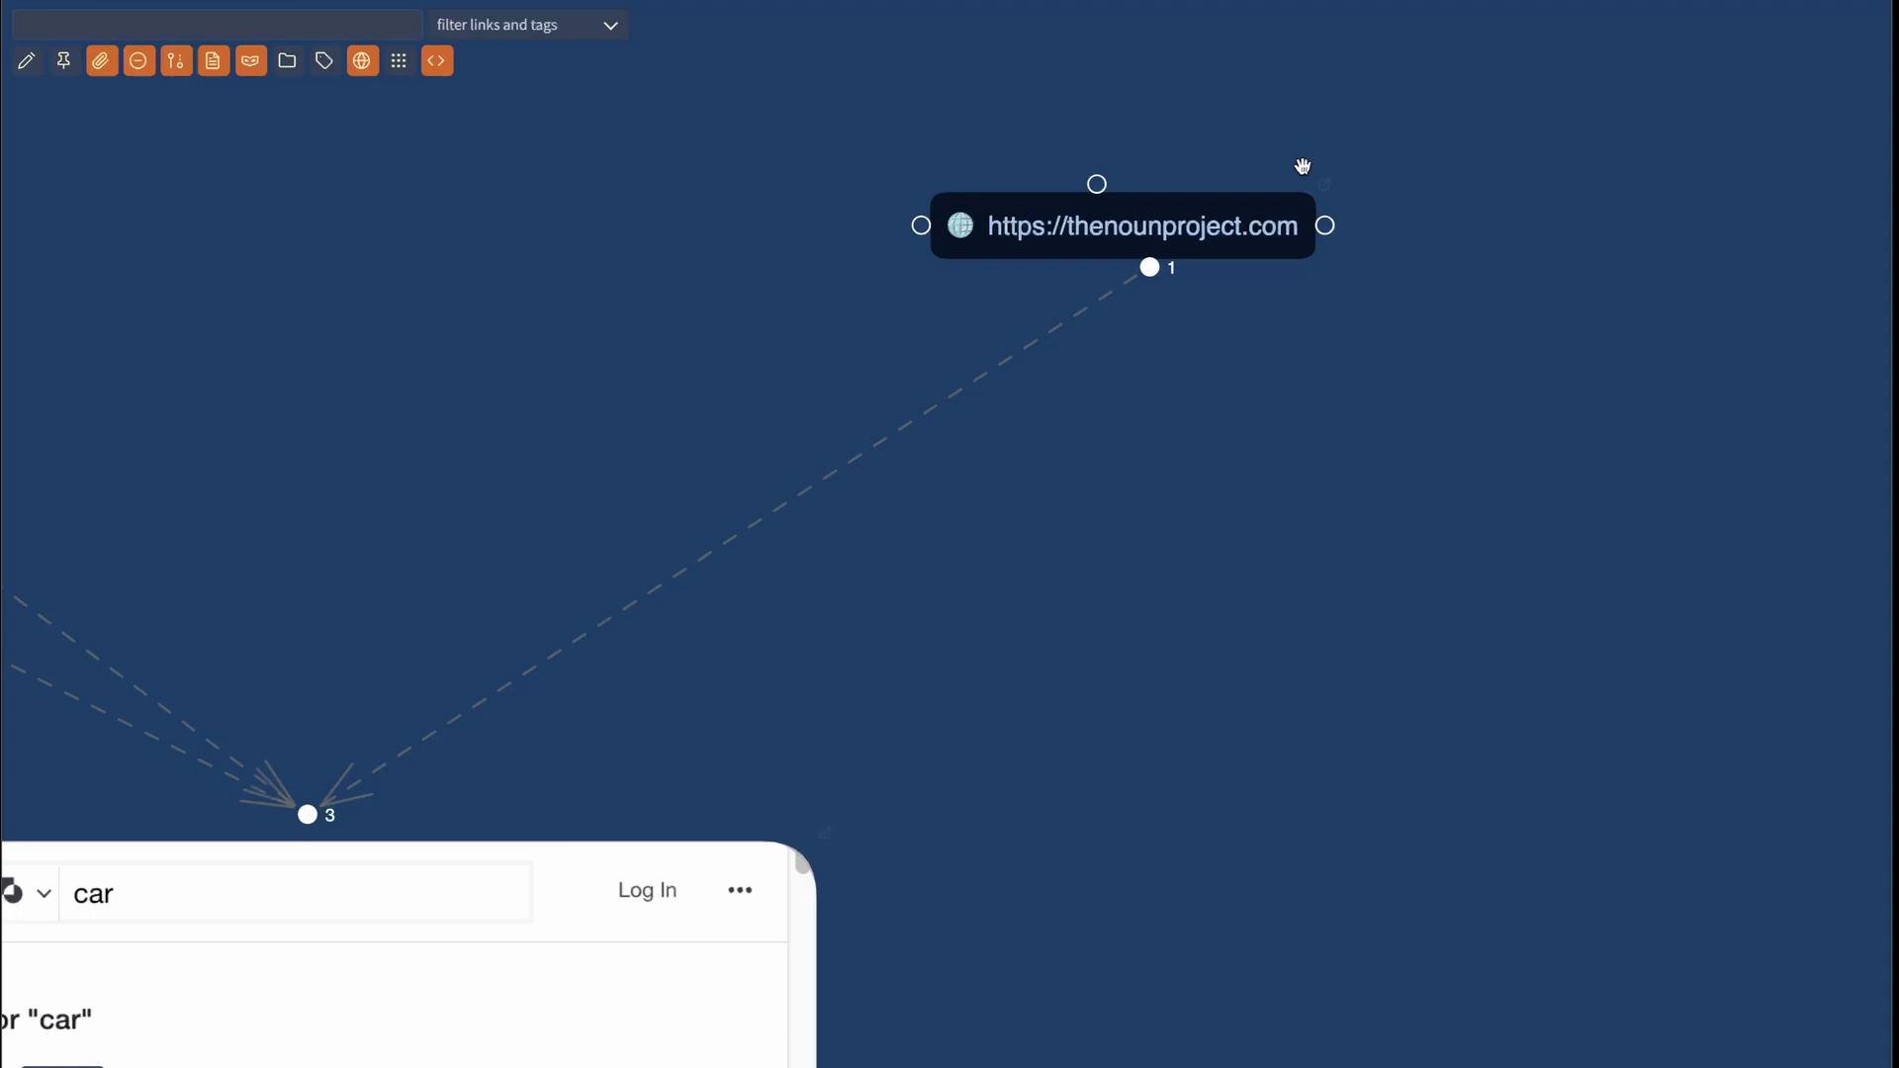
drag(284, 360, 1254, 394)
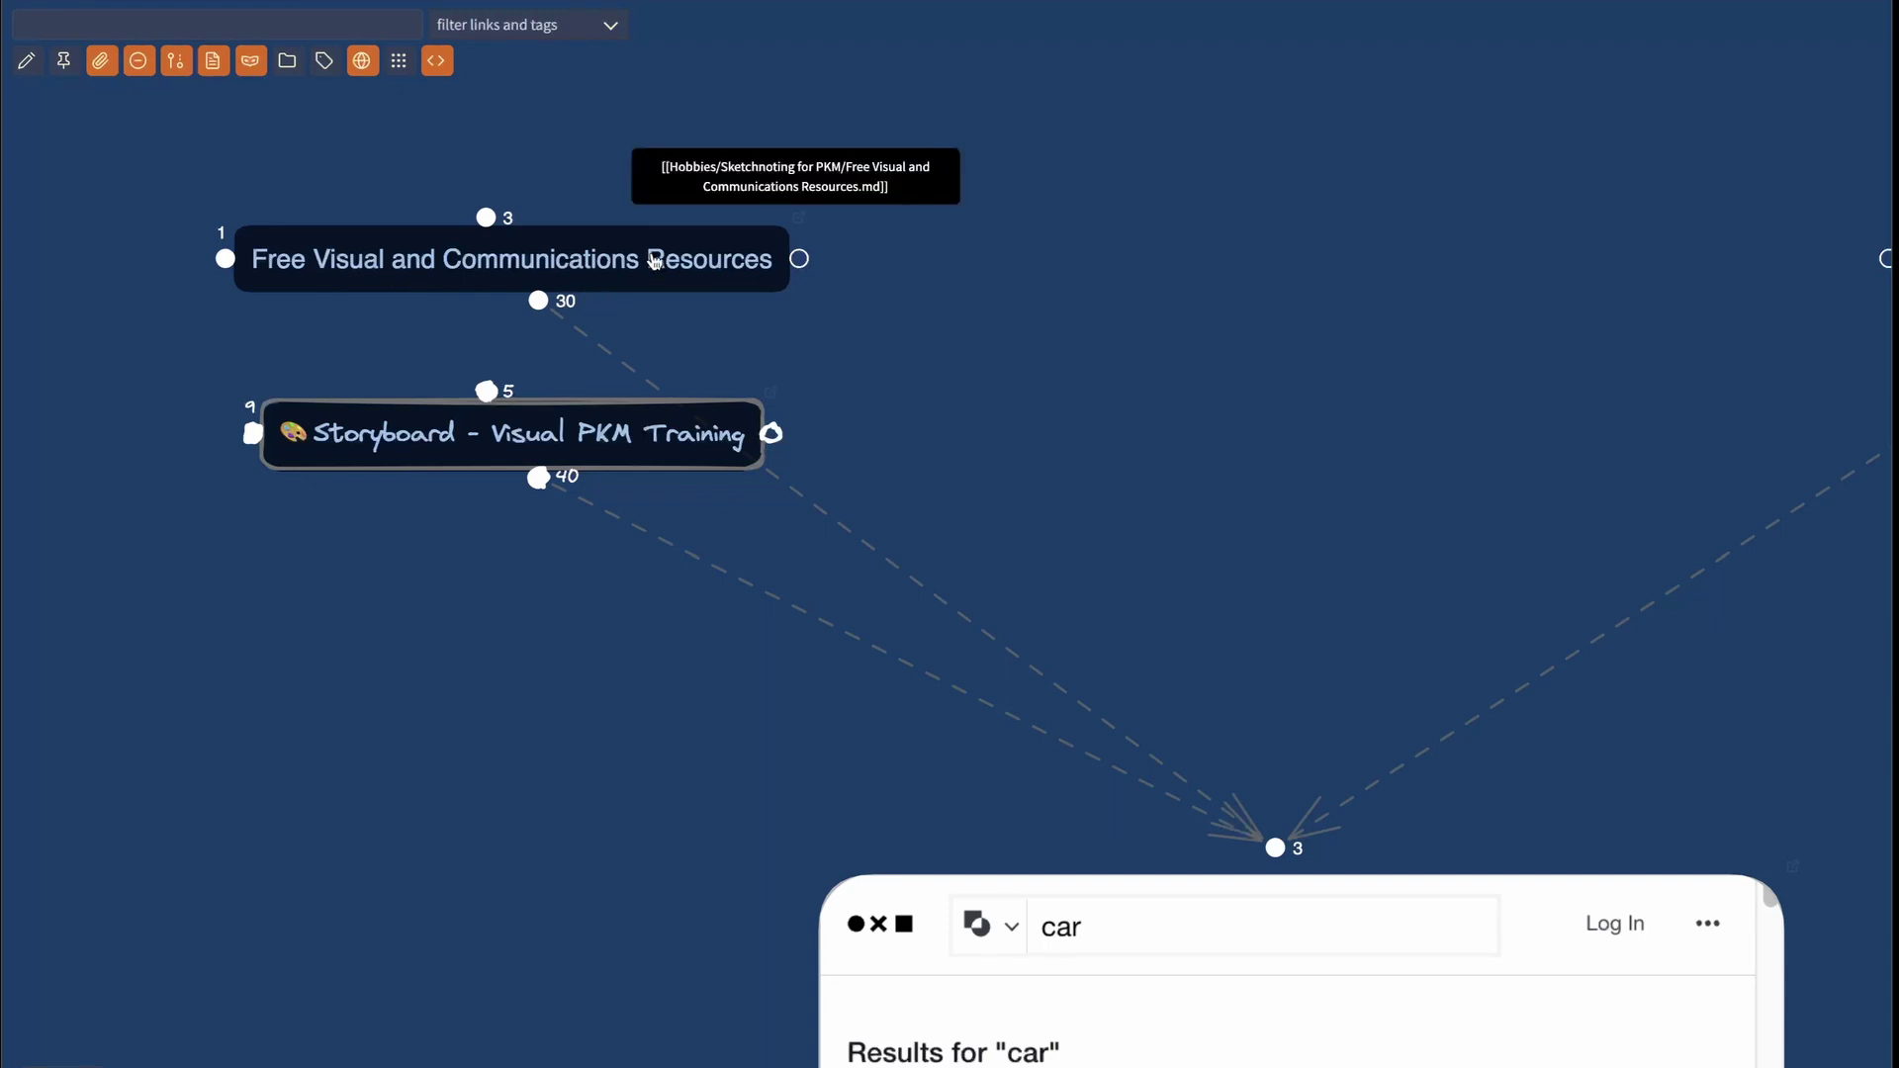
- Centre on Free Visual and Communications Resources, then return the centre to the Noun Project page
click(655, 261)
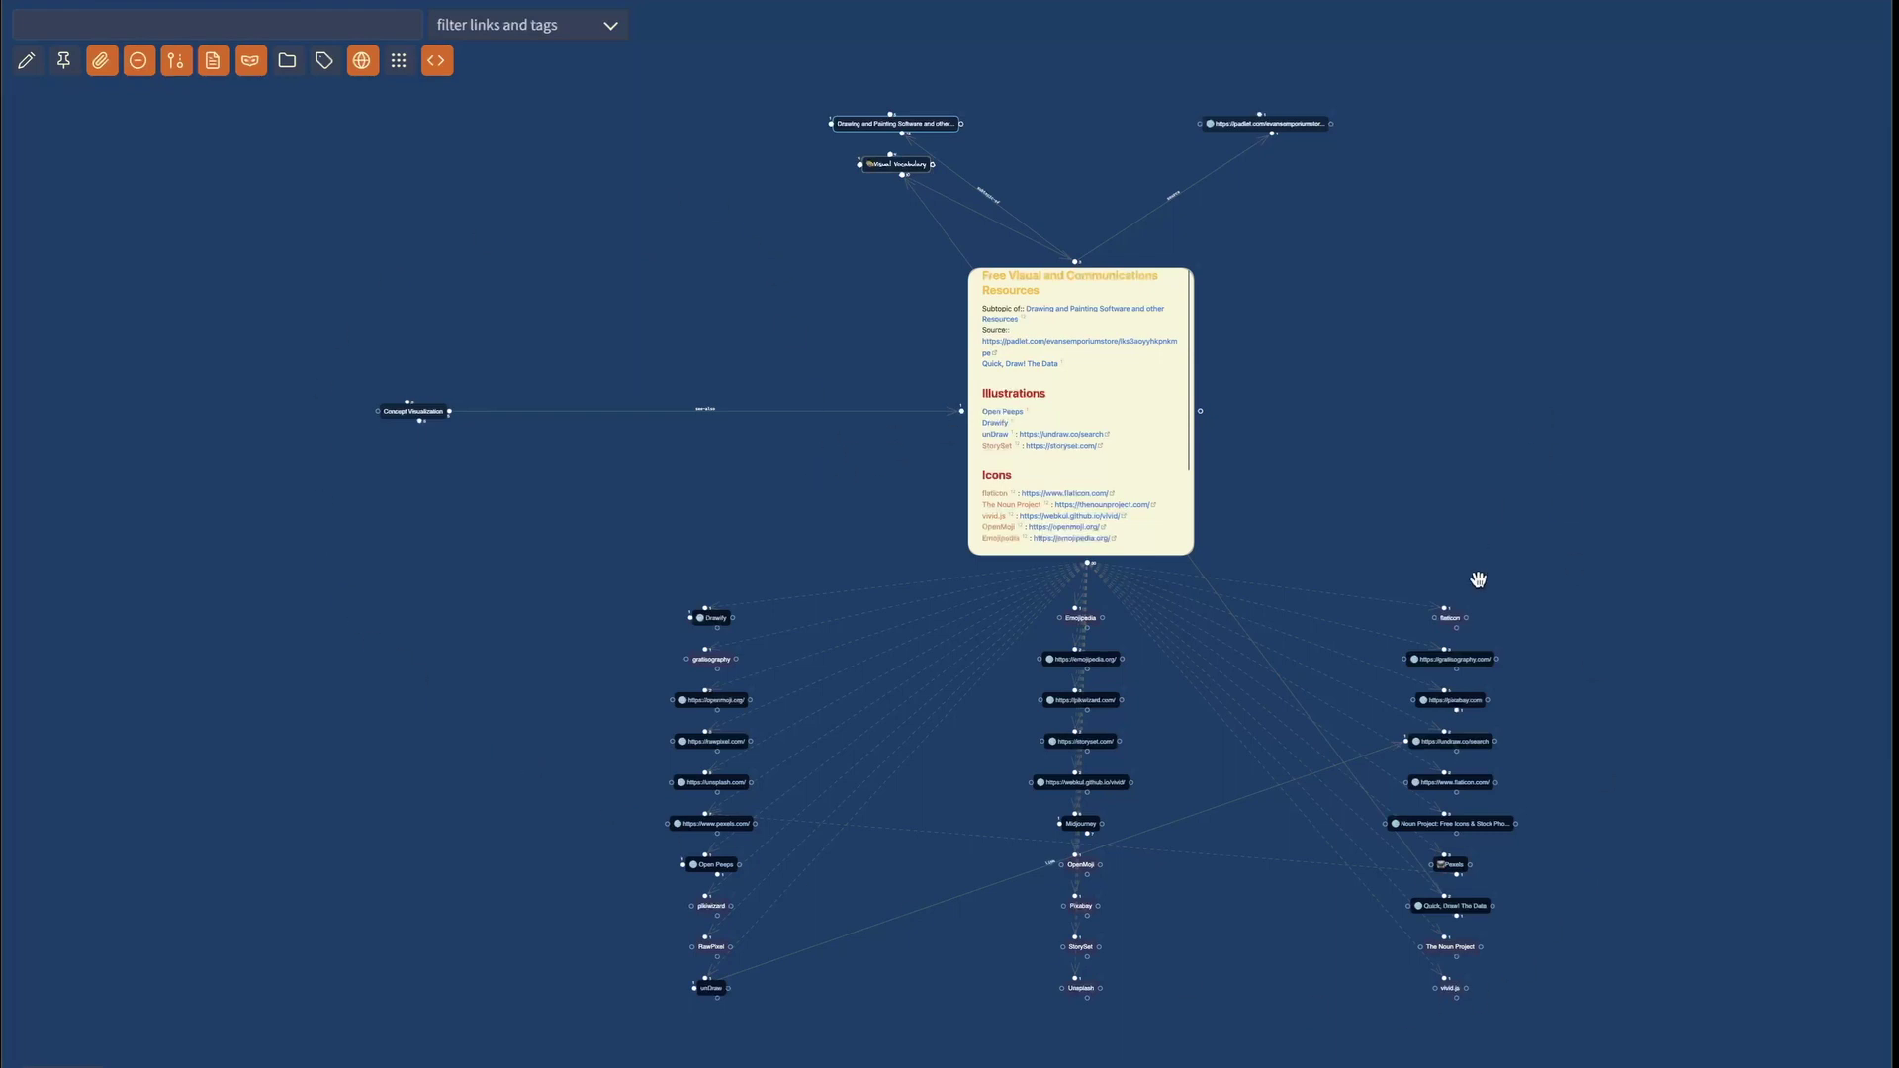
click(1486, 824)
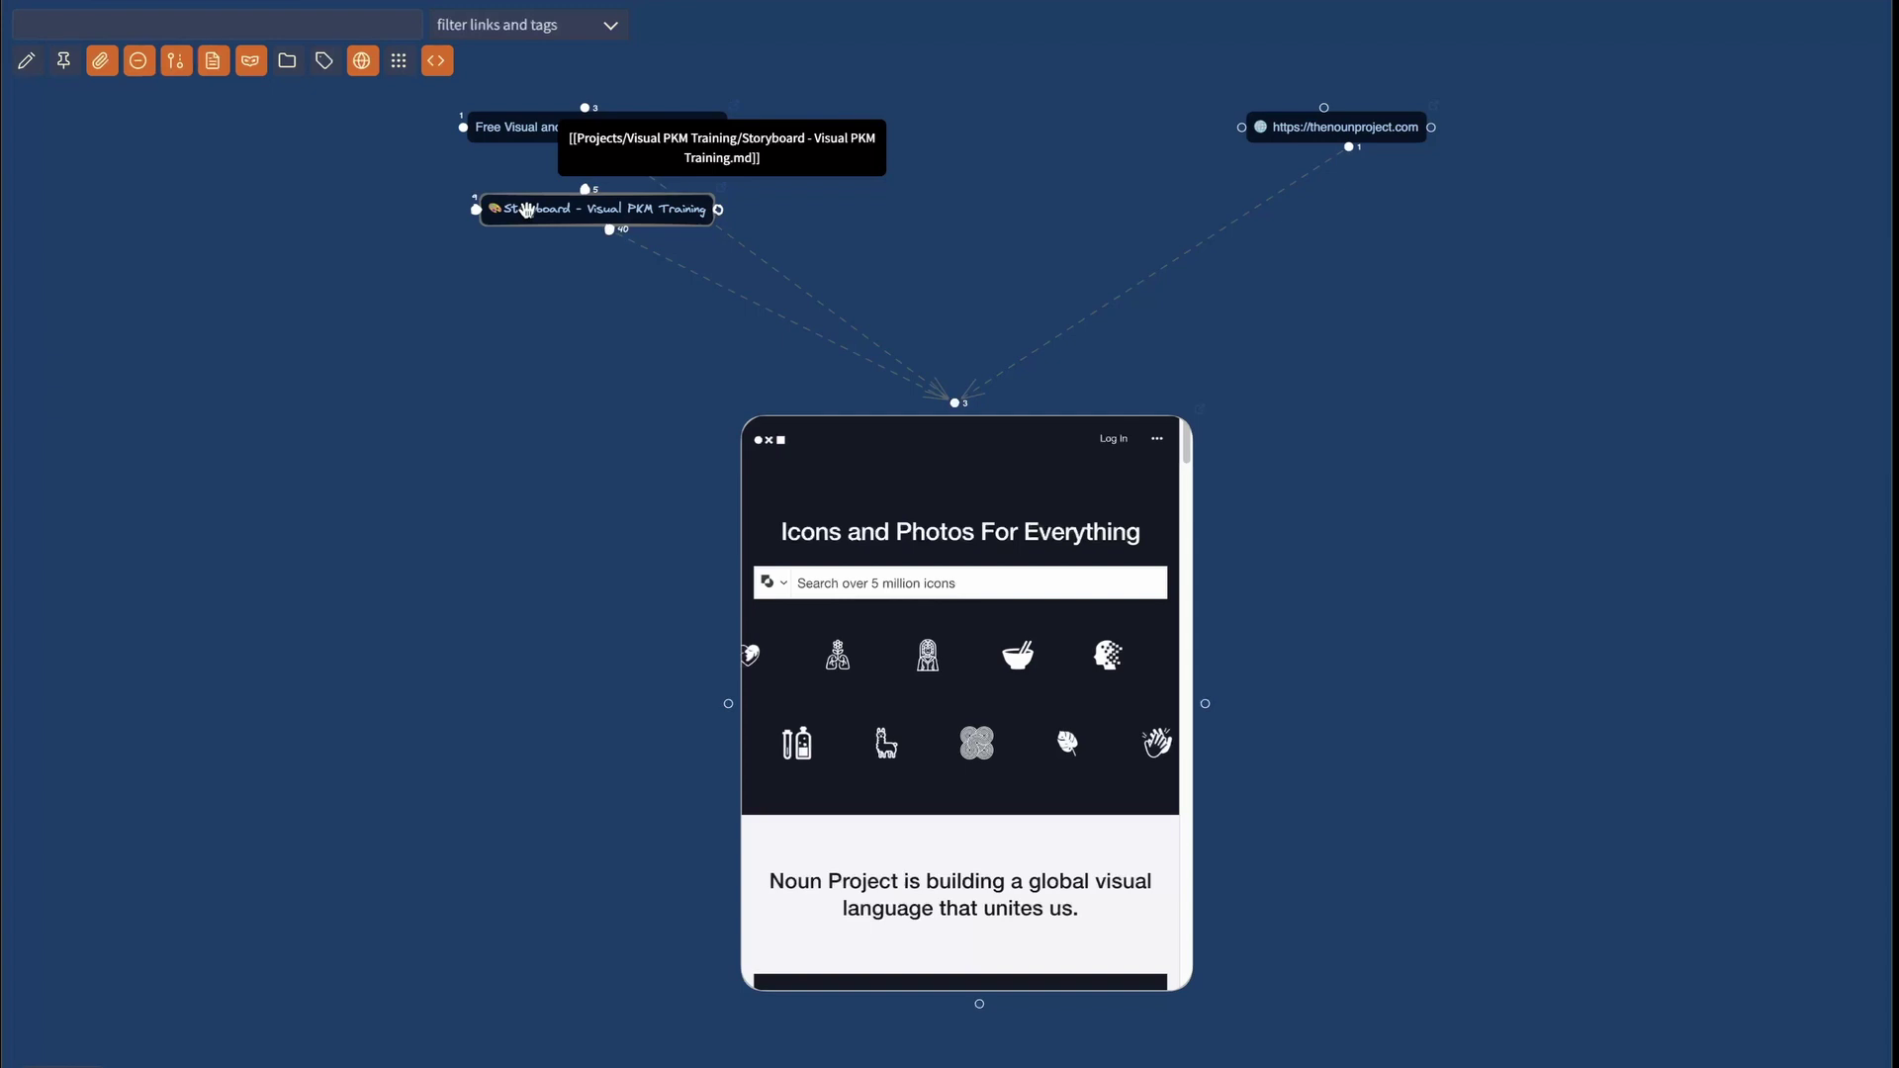
- Centre on the Storyboard - Visual PKM Training drawing and zoom in on its linked notes
click(690, 216)
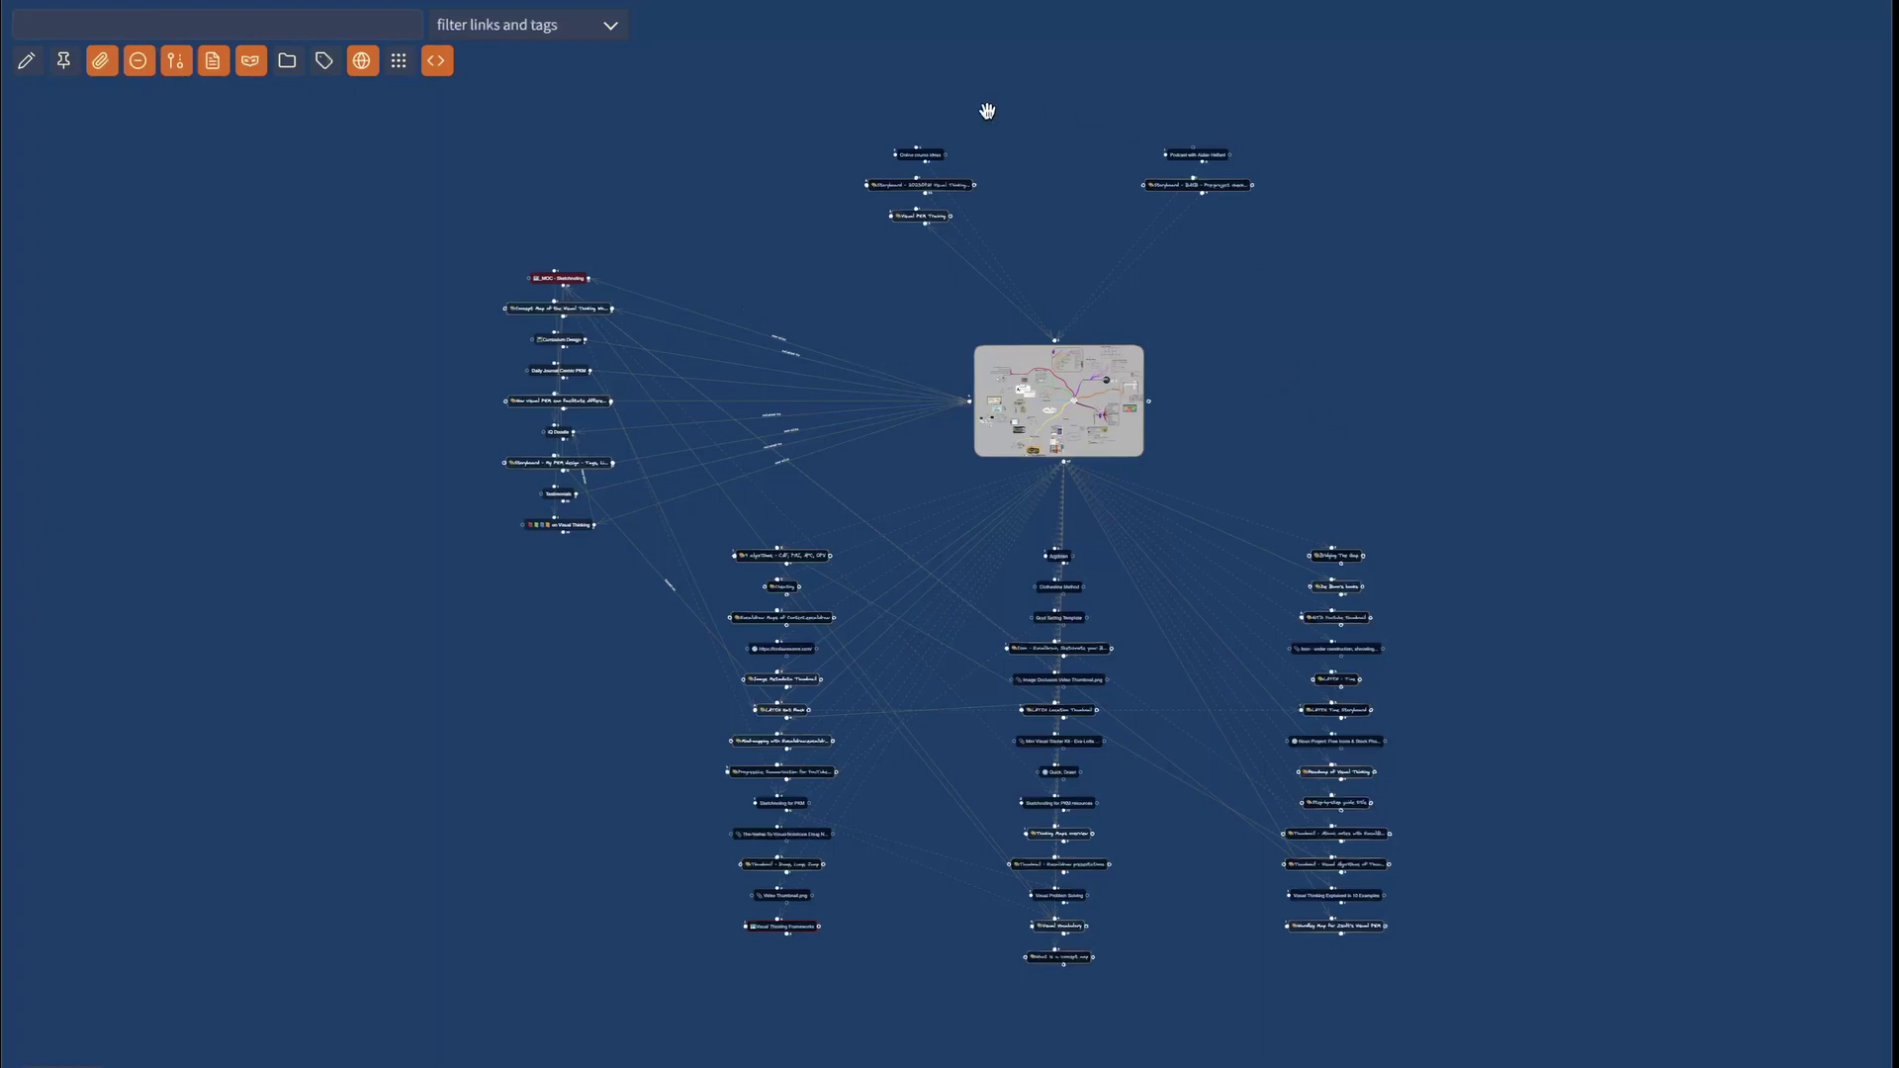
scroll(1203, 423, up, 3)
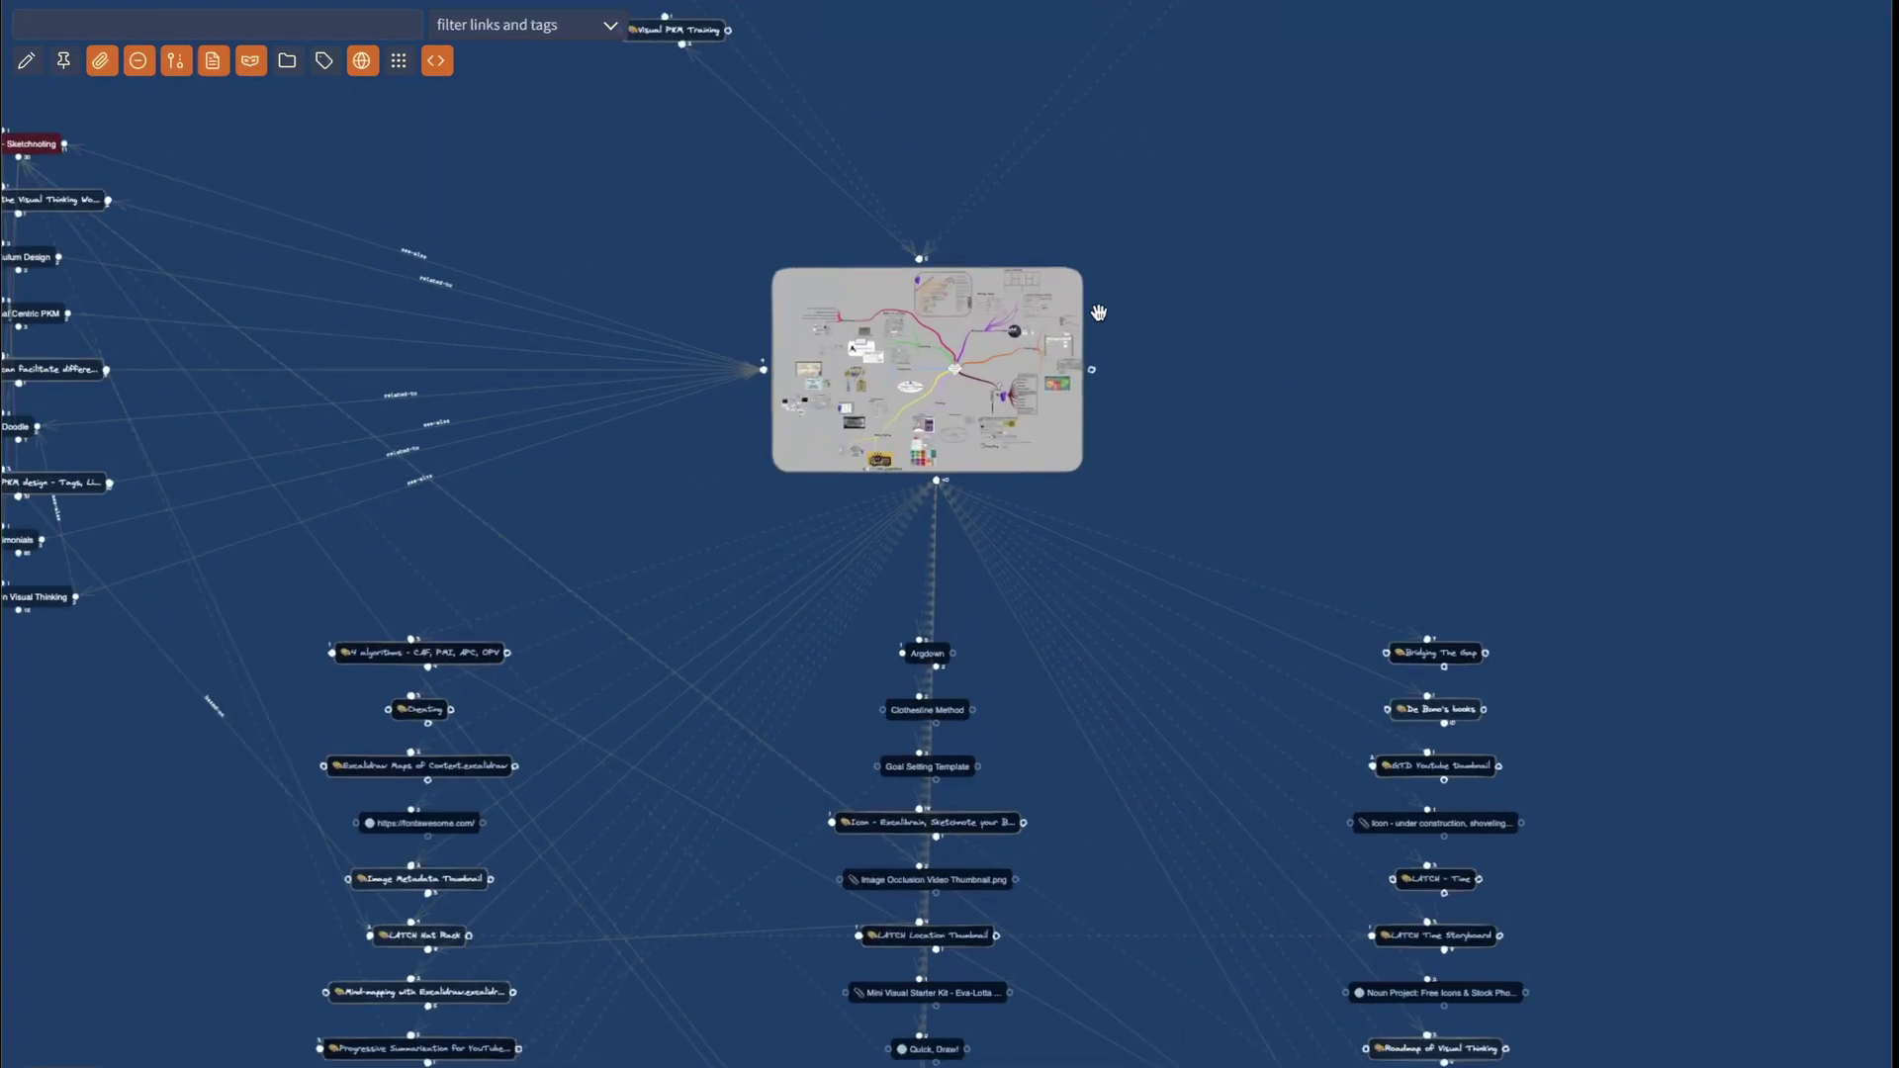
scroll(1095, 310, up, 1)
scroll(1150, 355, up, 1)
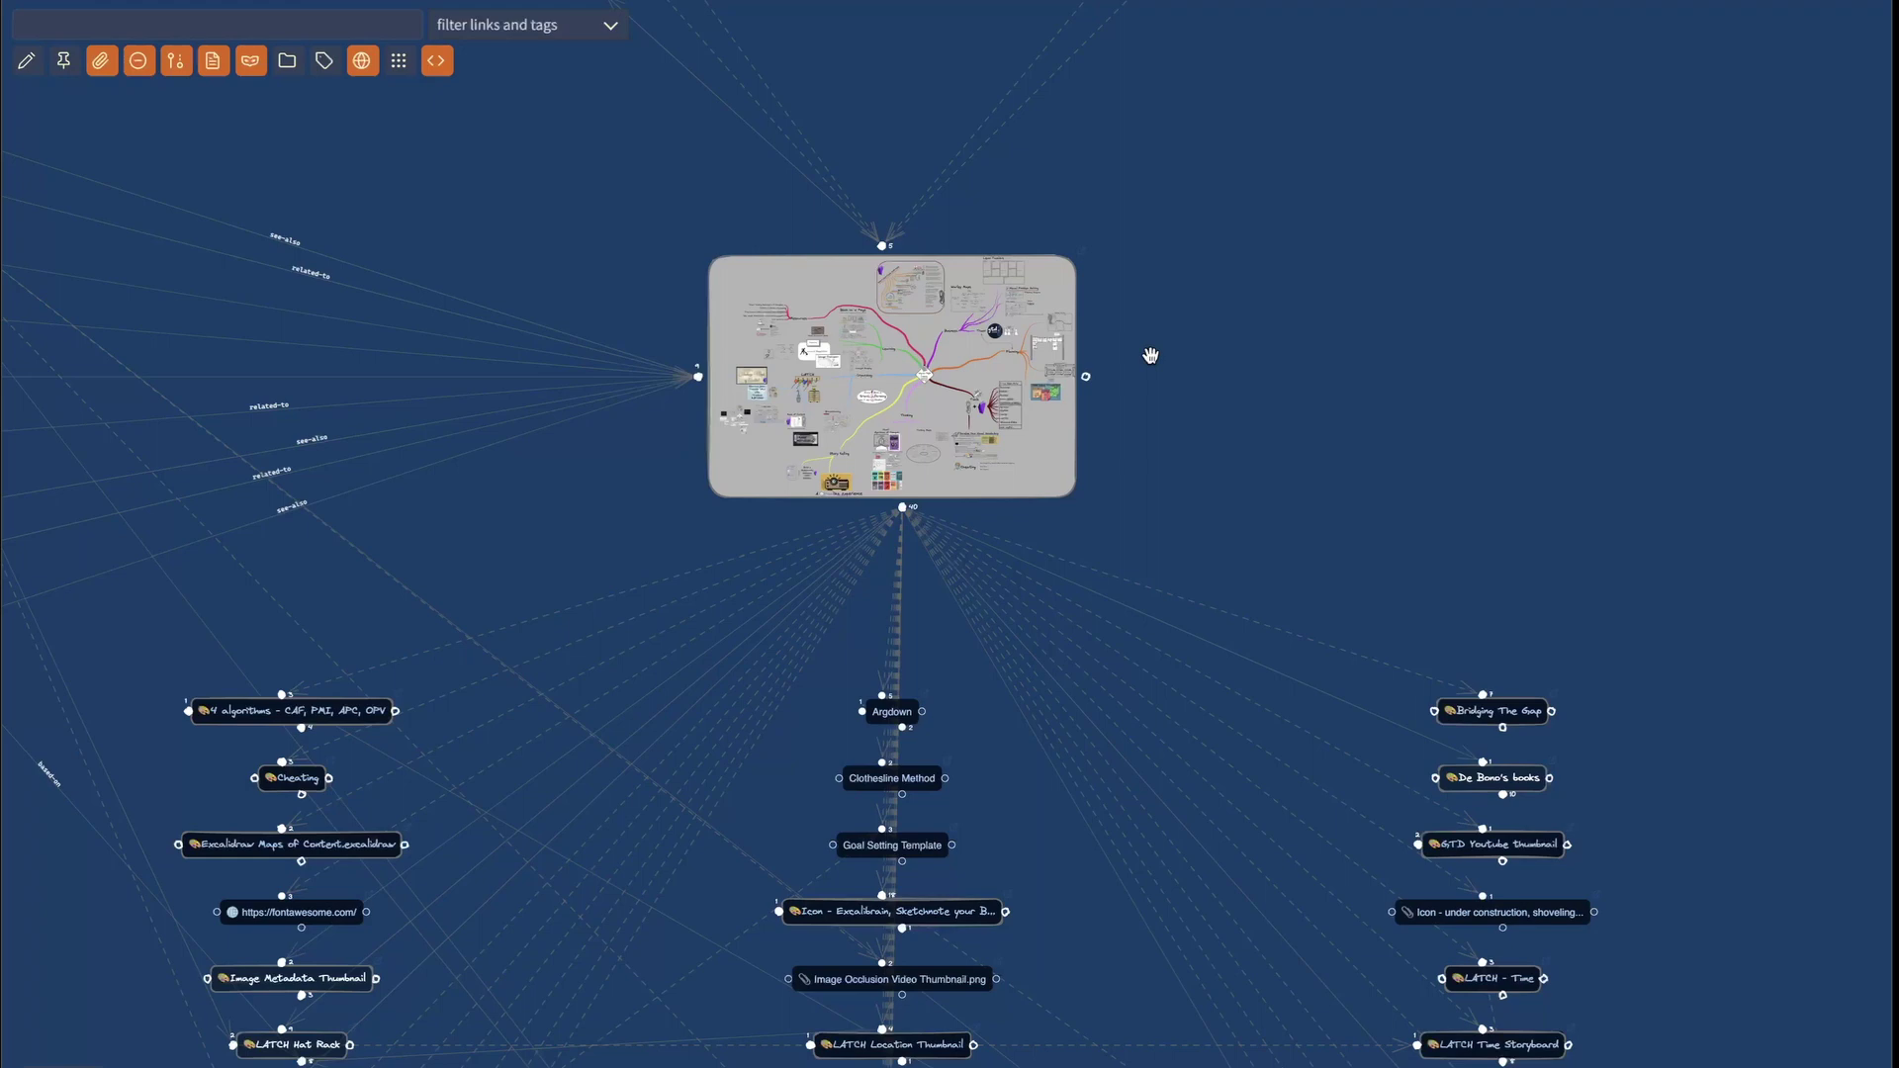
click(144, 27)
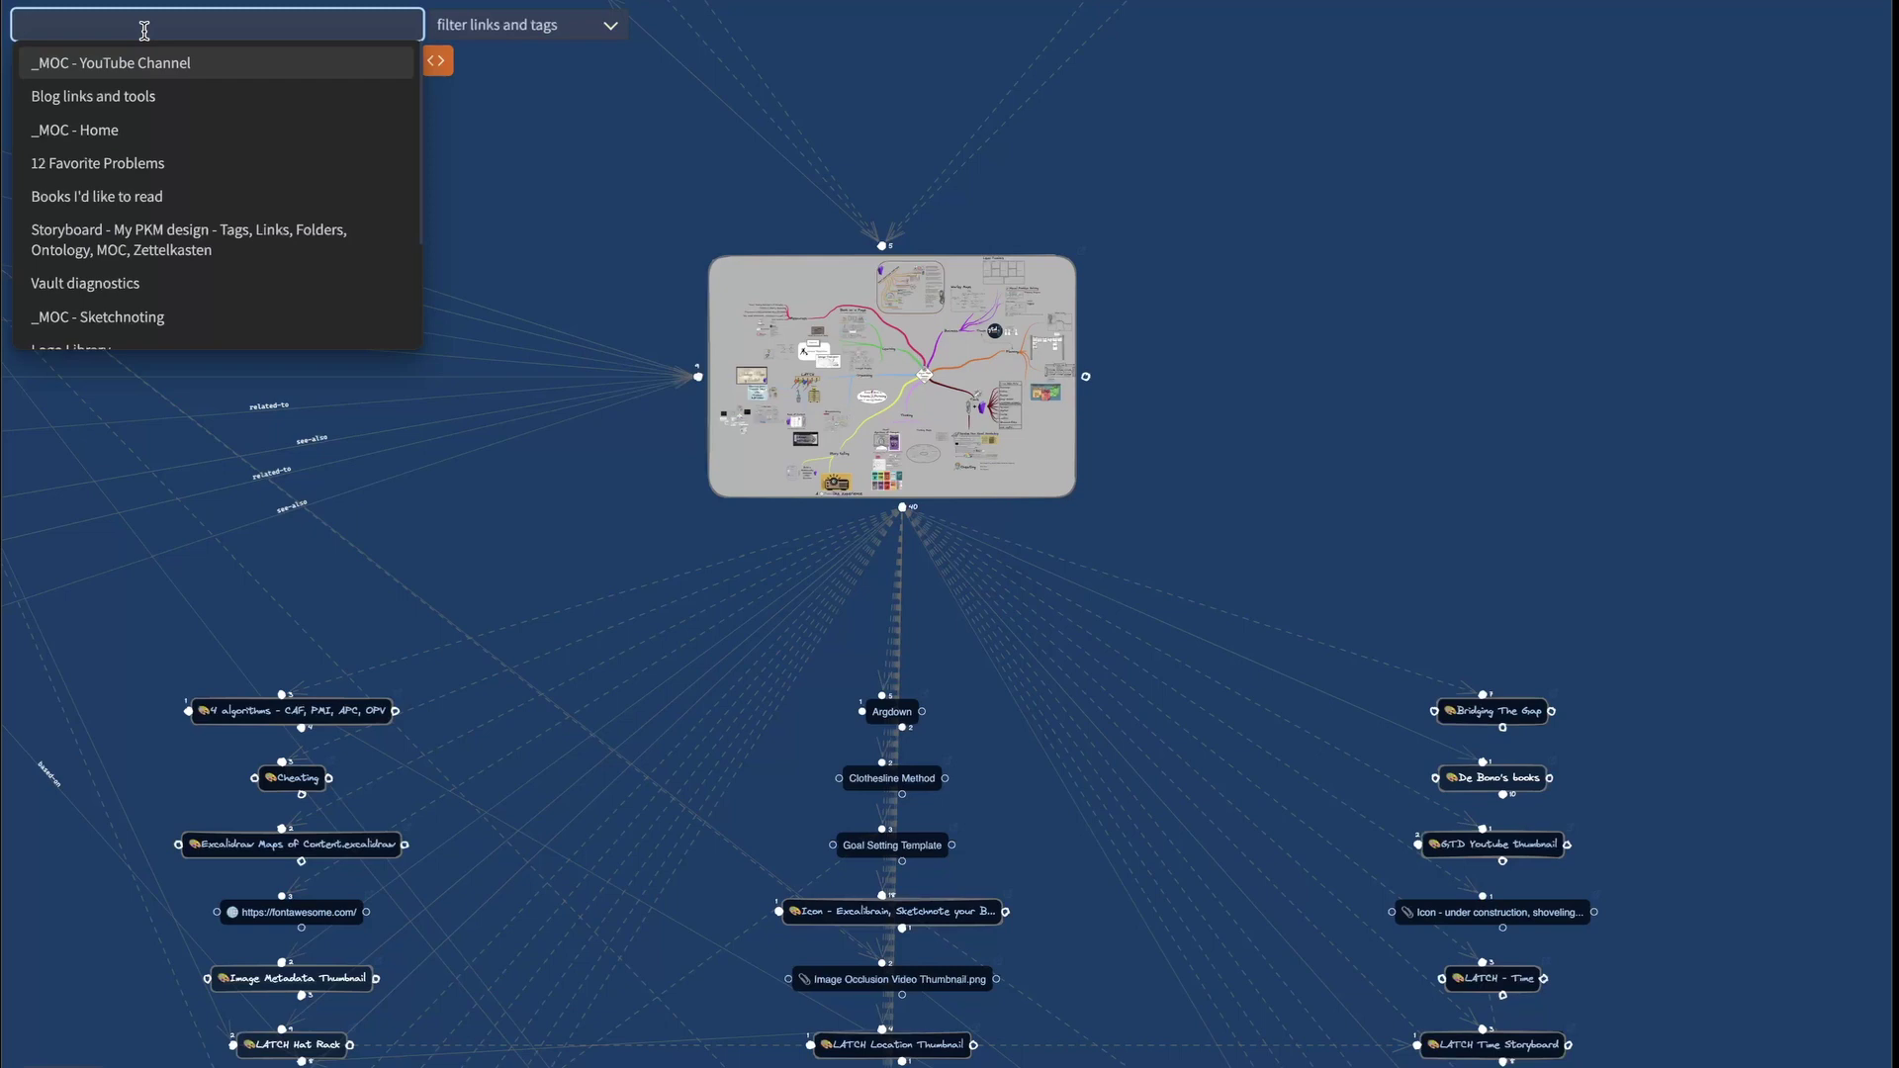
text(linkin)
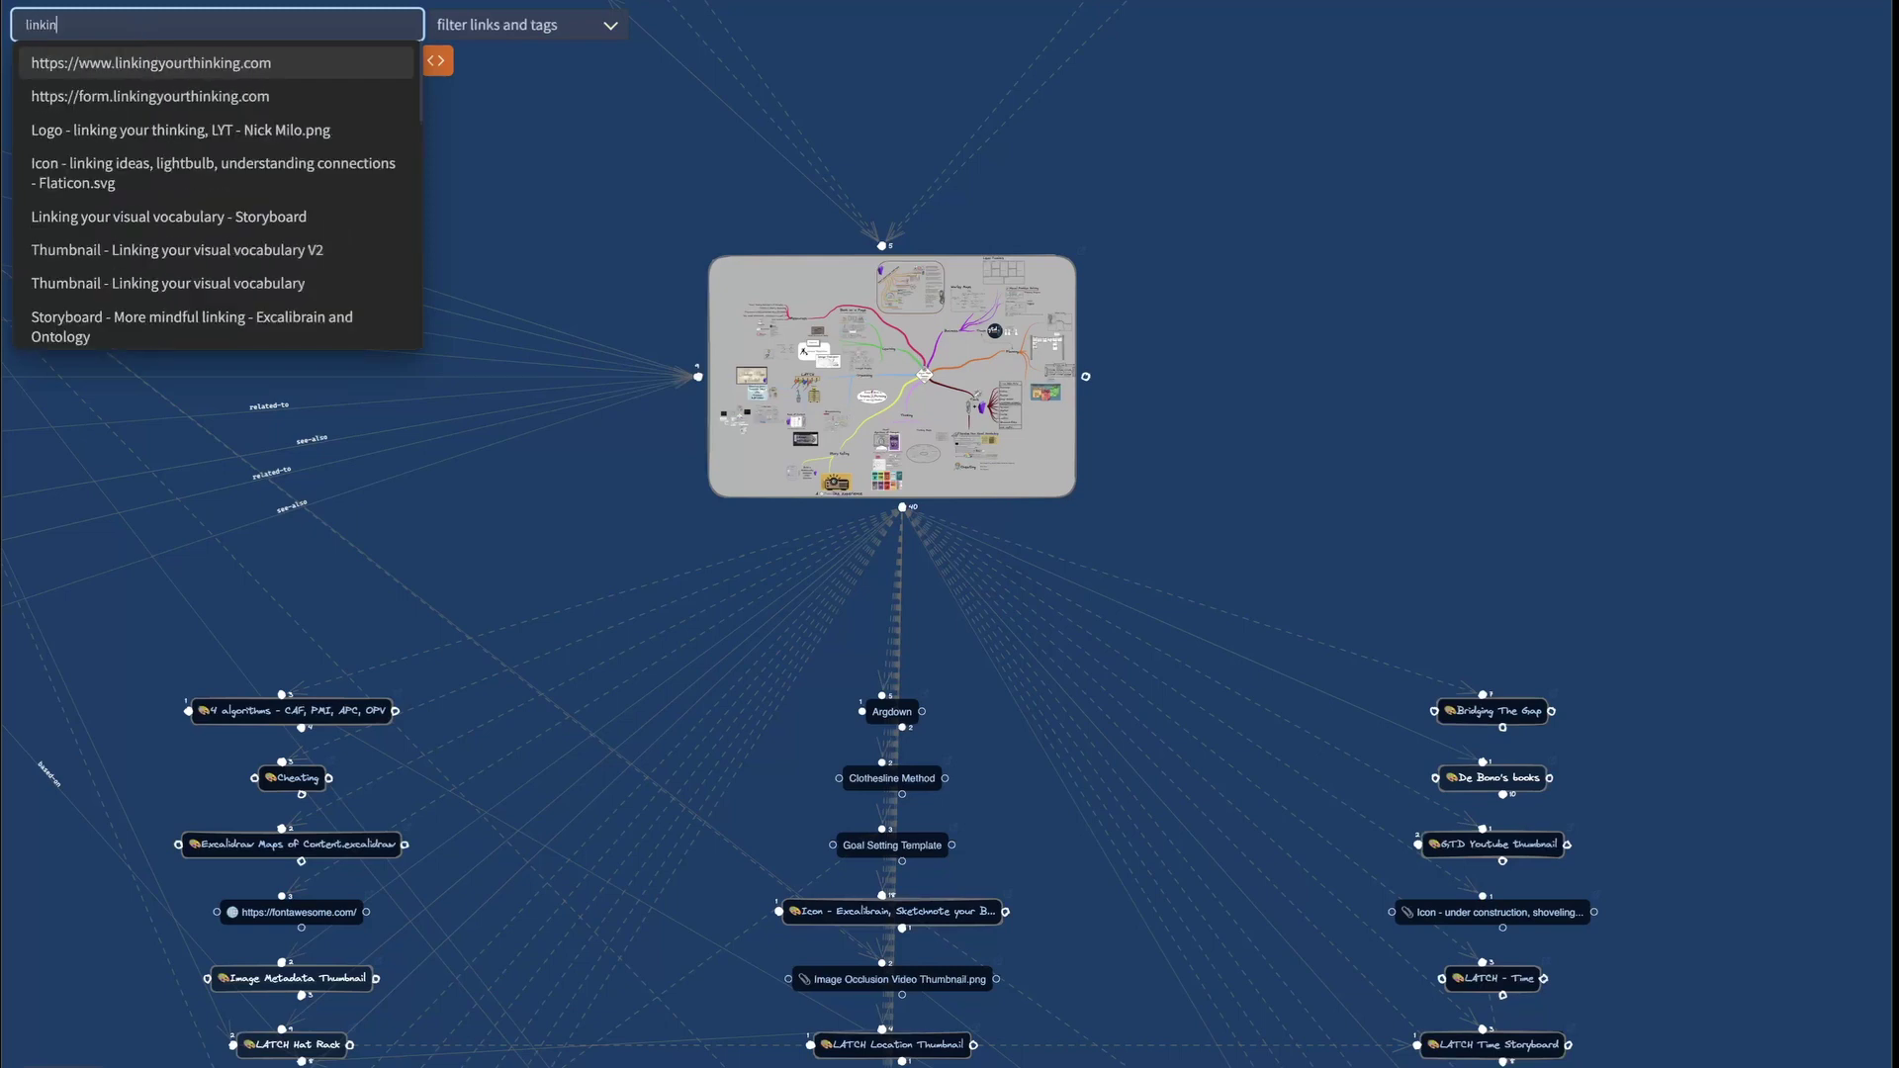
click(153, 62)
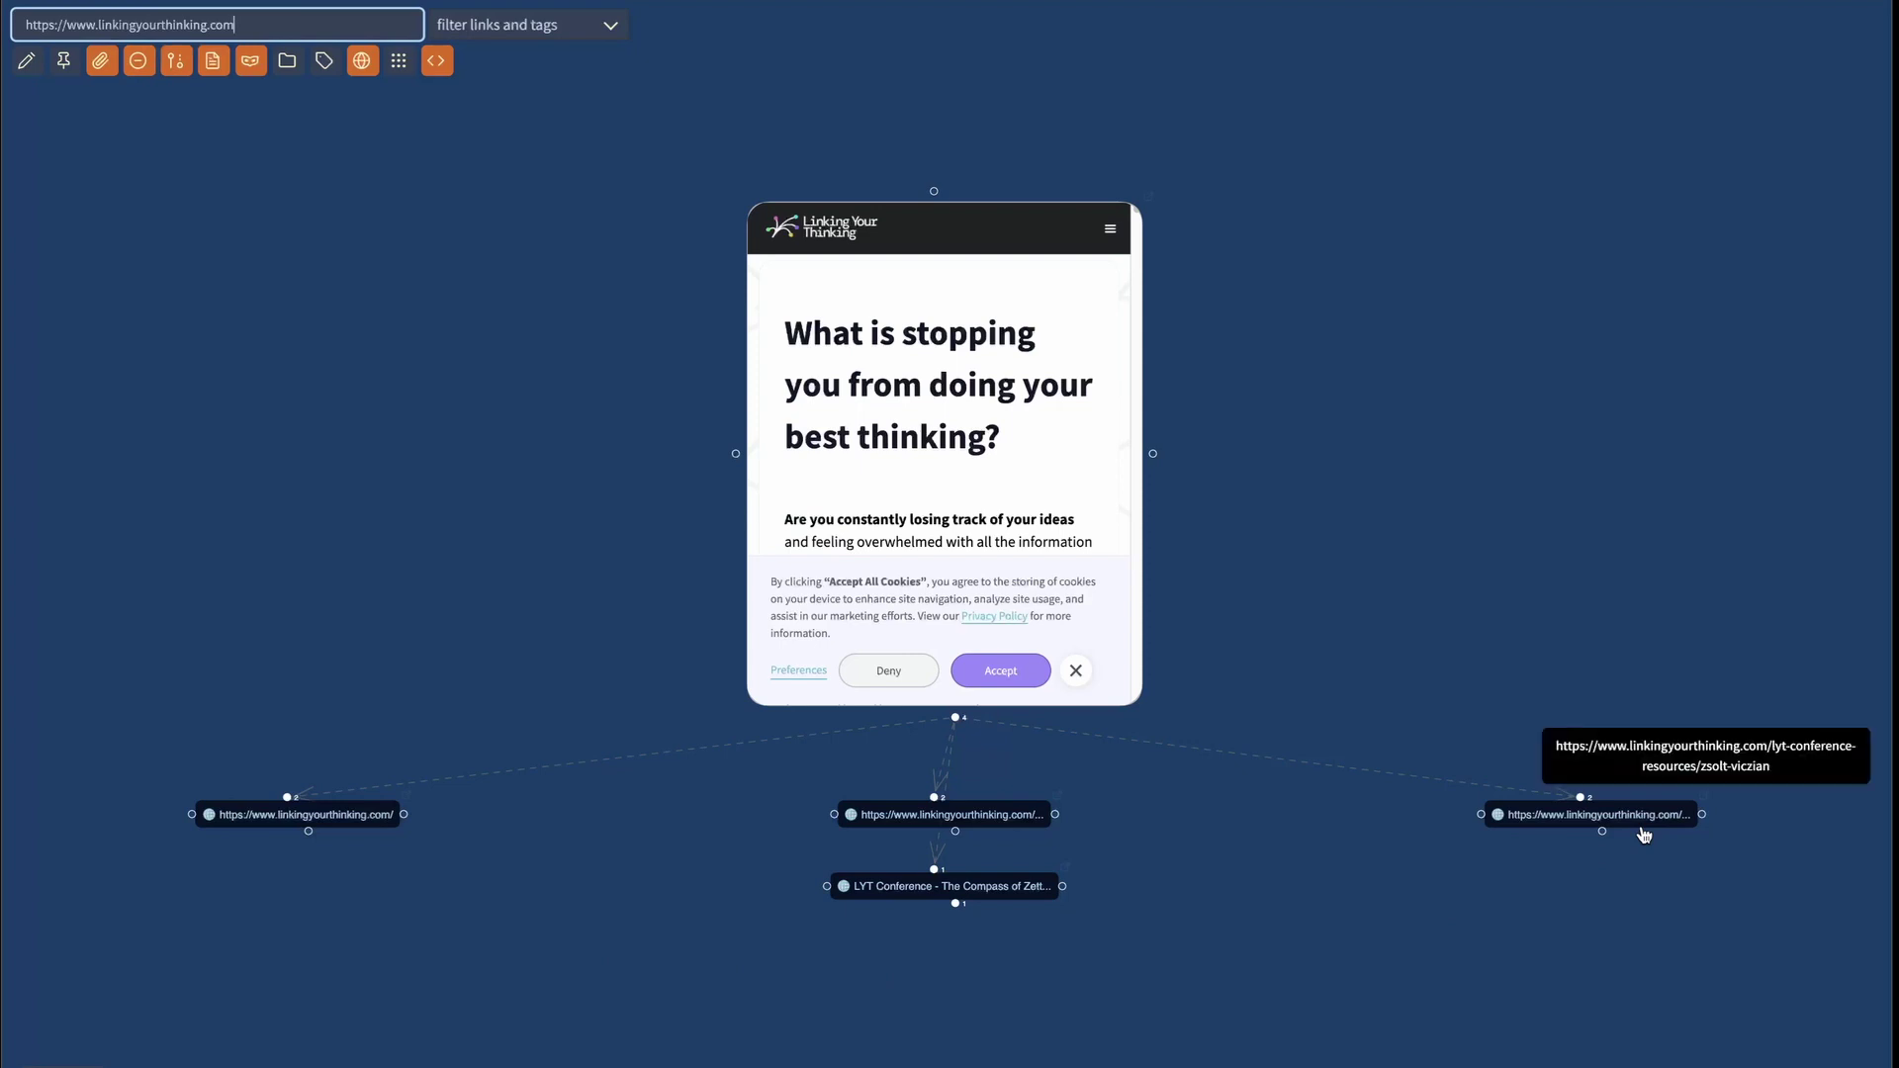
click(922, 886)
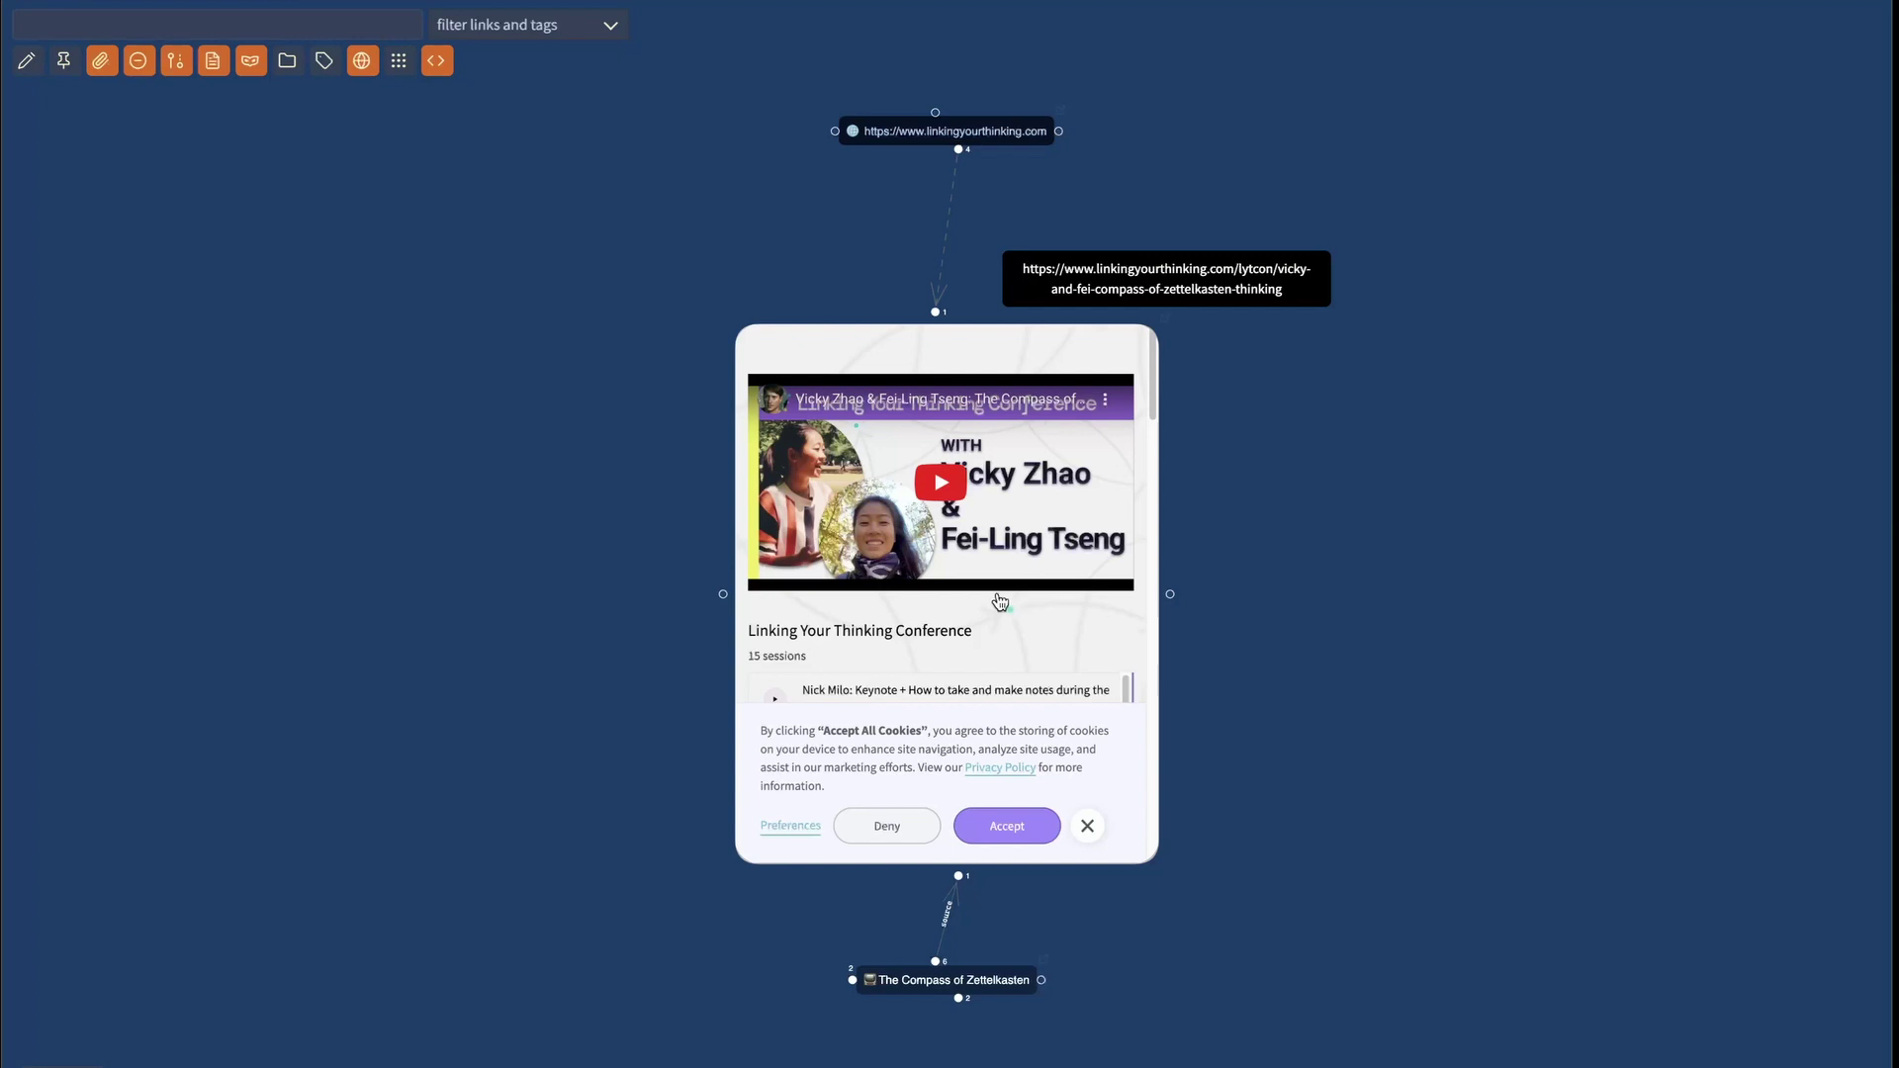
- Centre on The Compass of Zettelkasten, zoom in, then centre on the LYT Conference Recording link
click(956, 980)
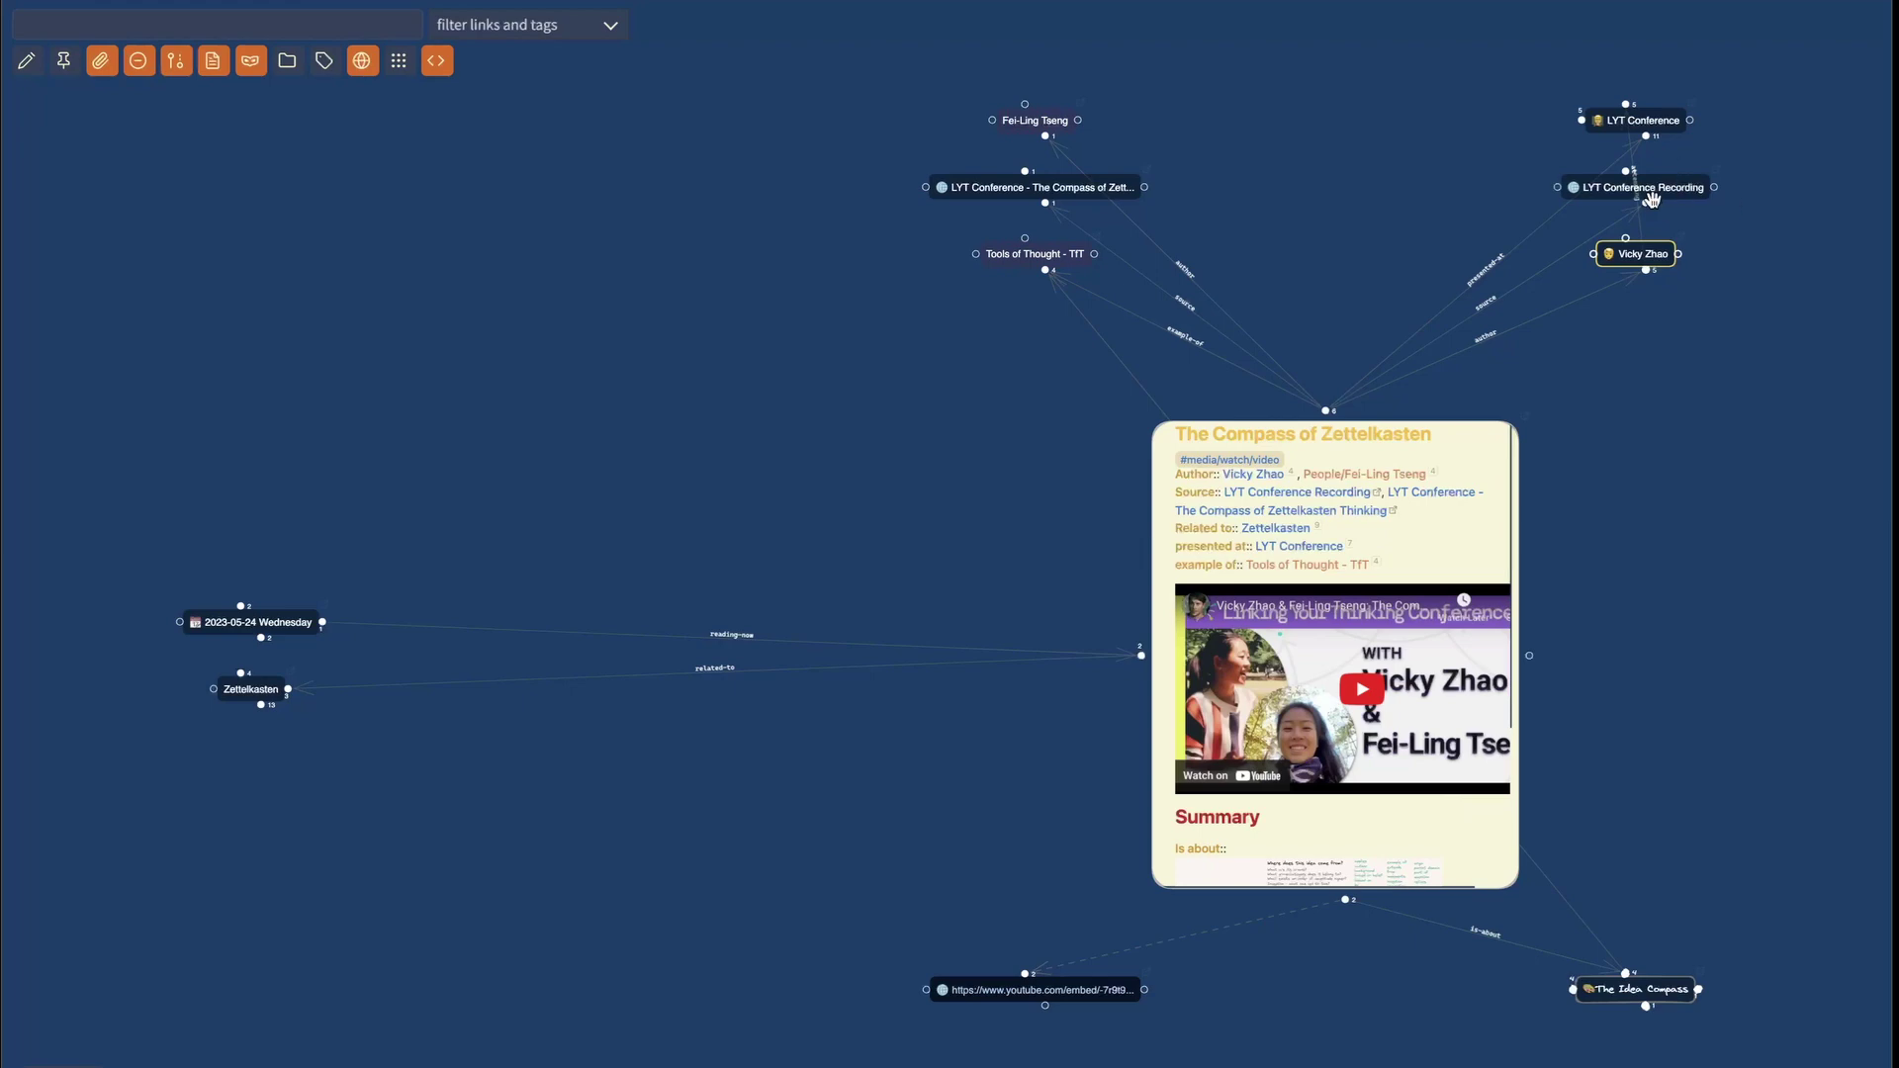
scroll(1623, 230, up, 1)
scroll(1622, 230, up, 3)
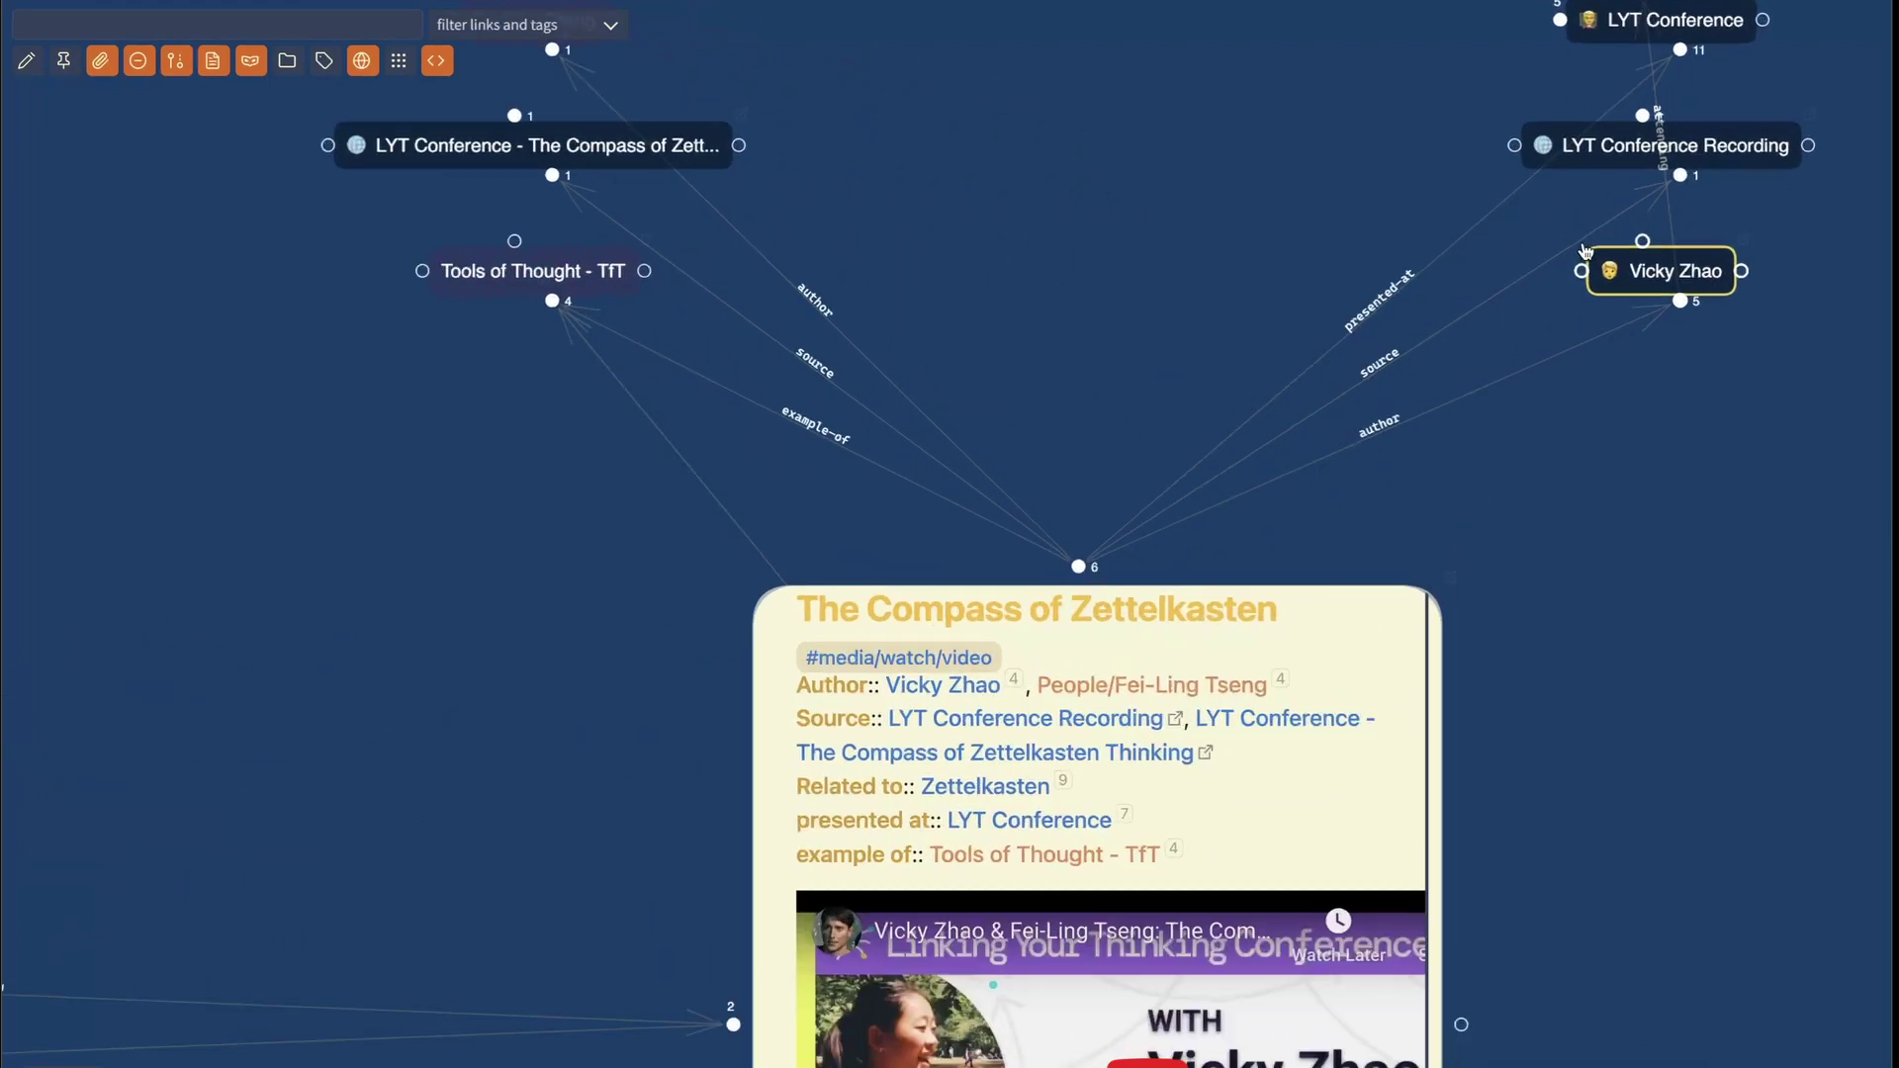
click(1624, 157)
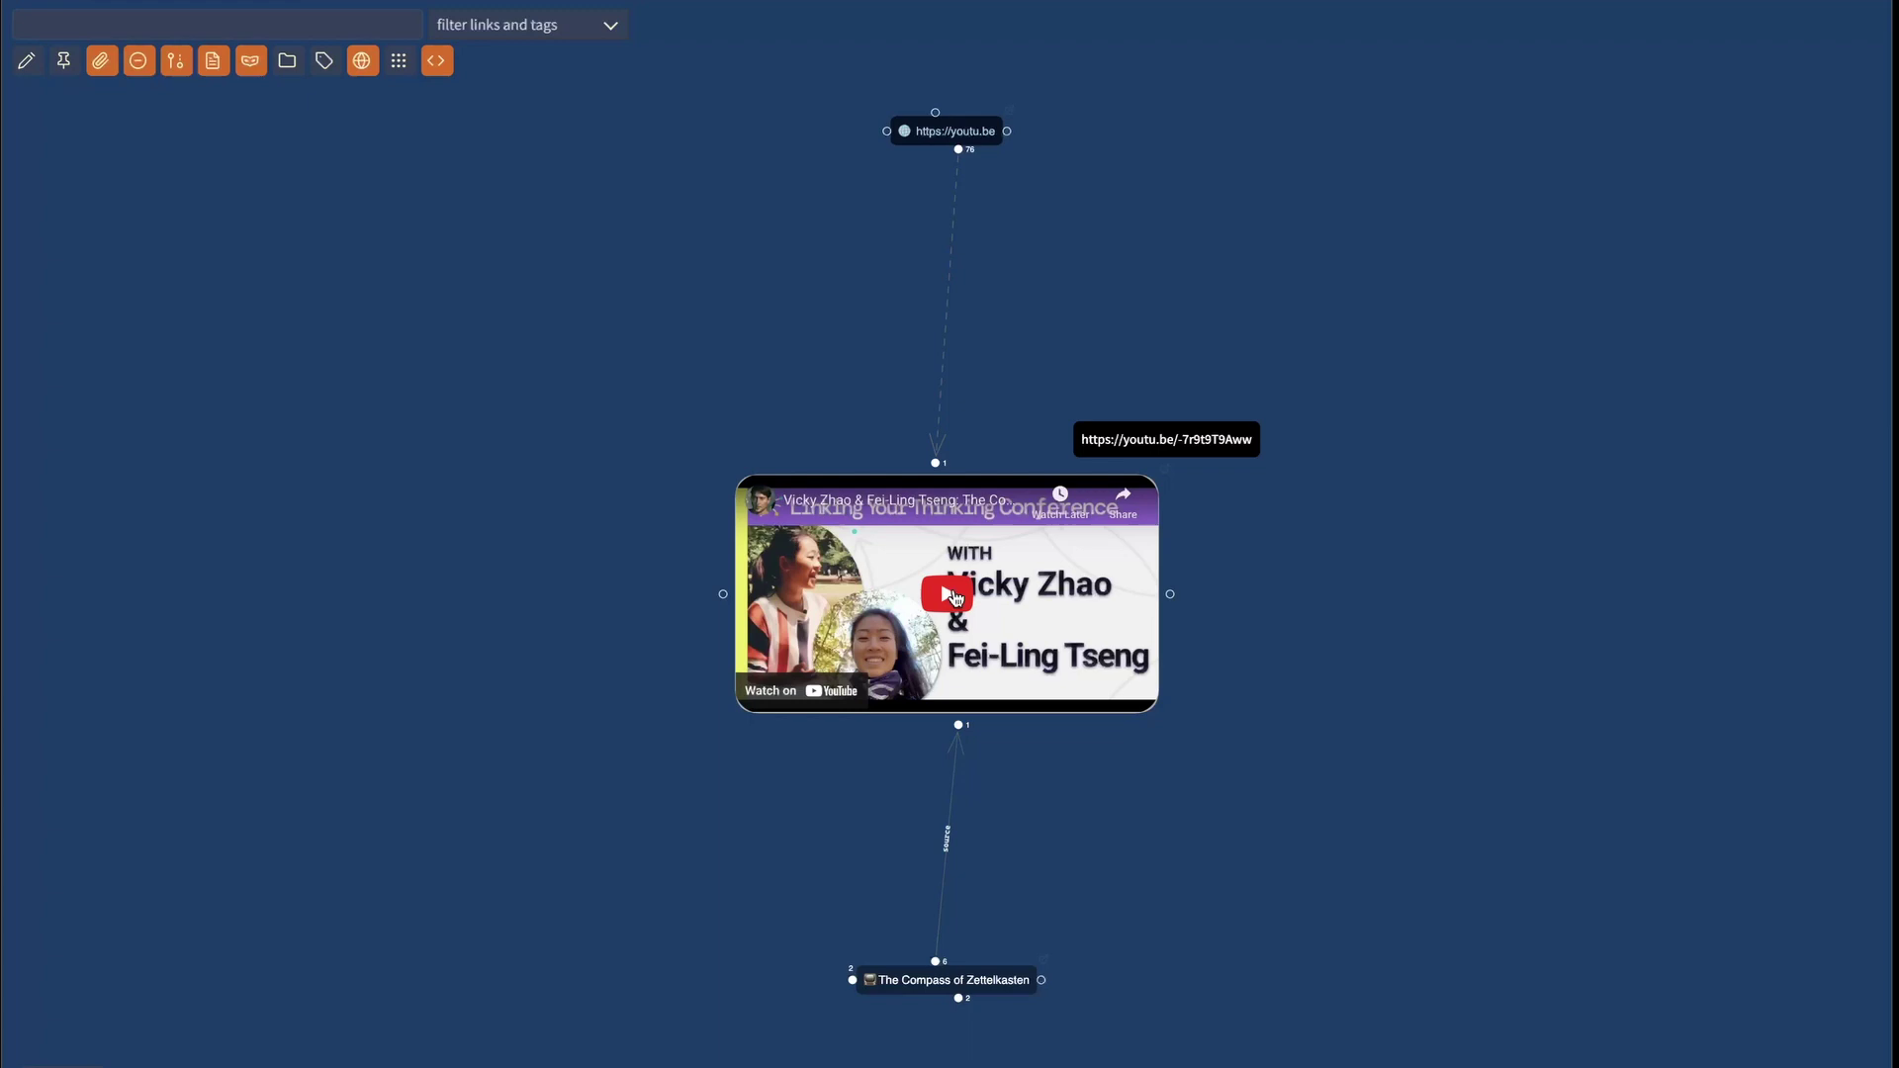
click(225, 18)
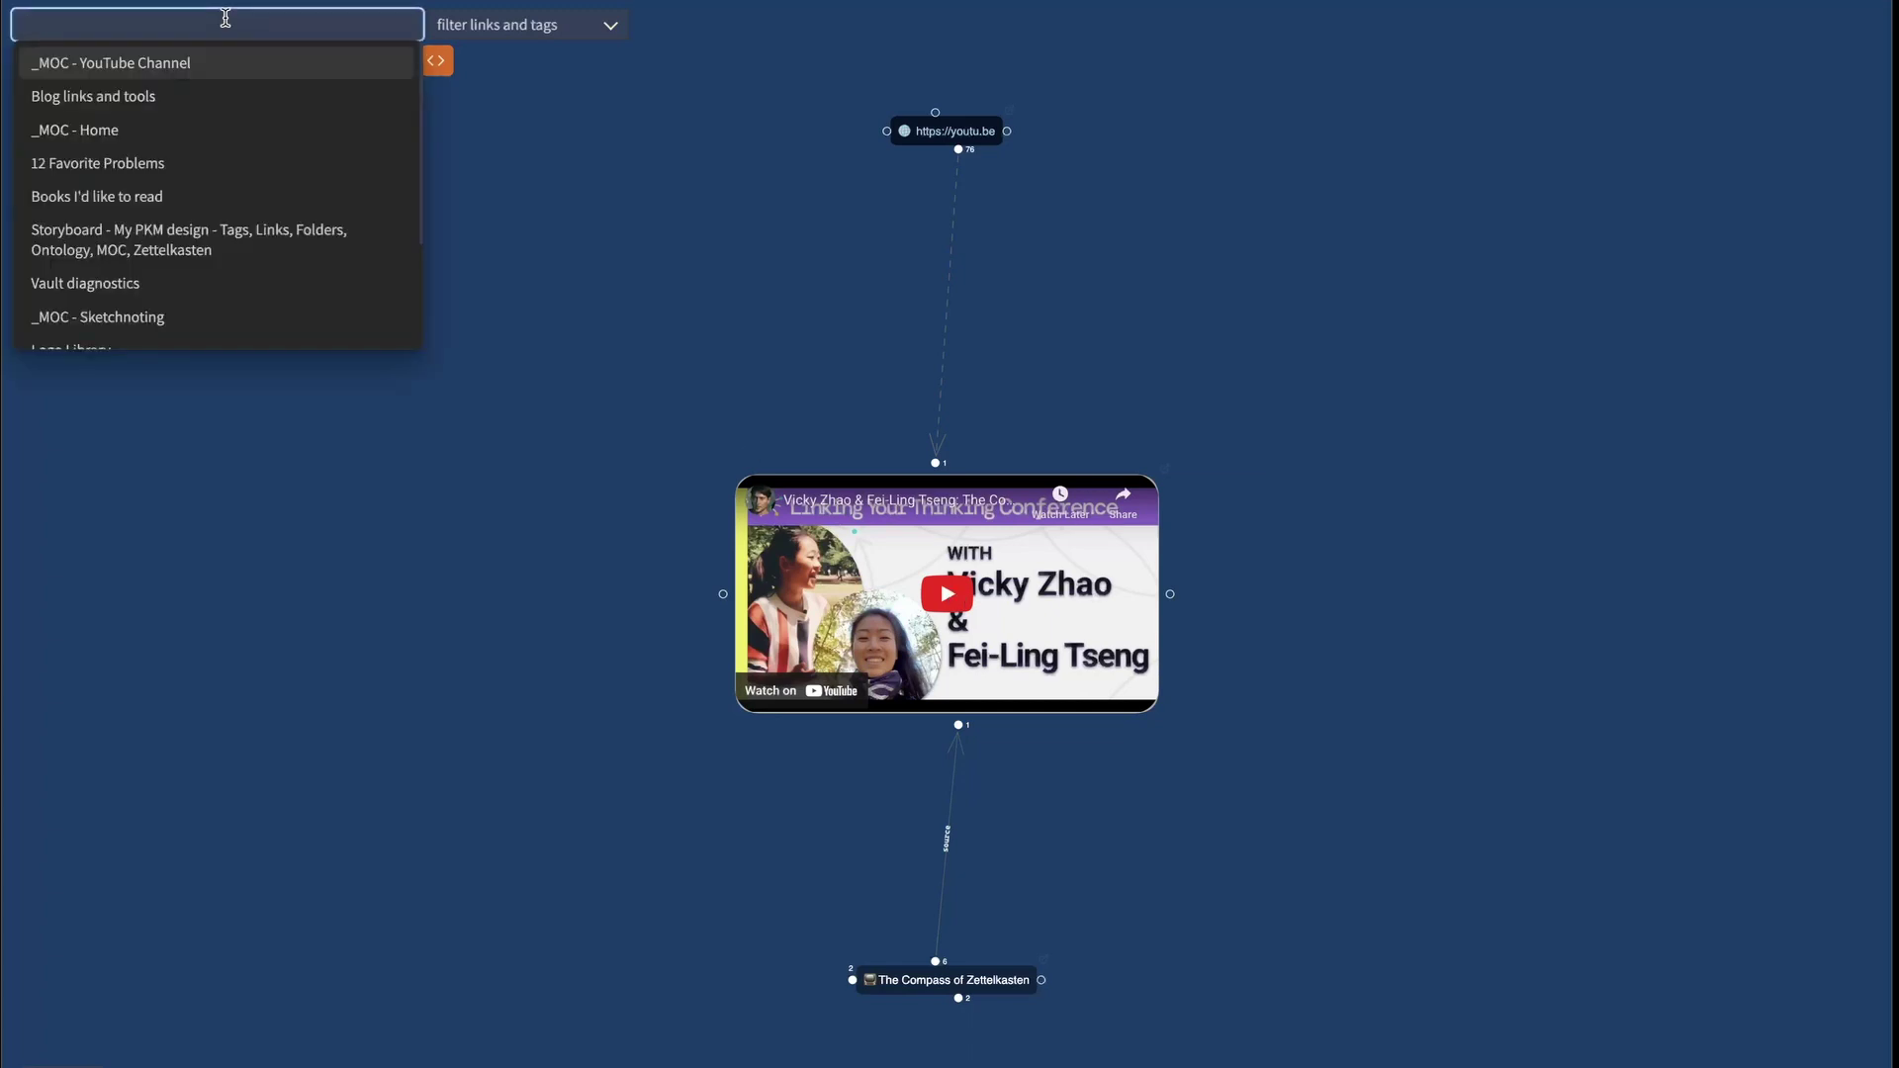
text(wiki)
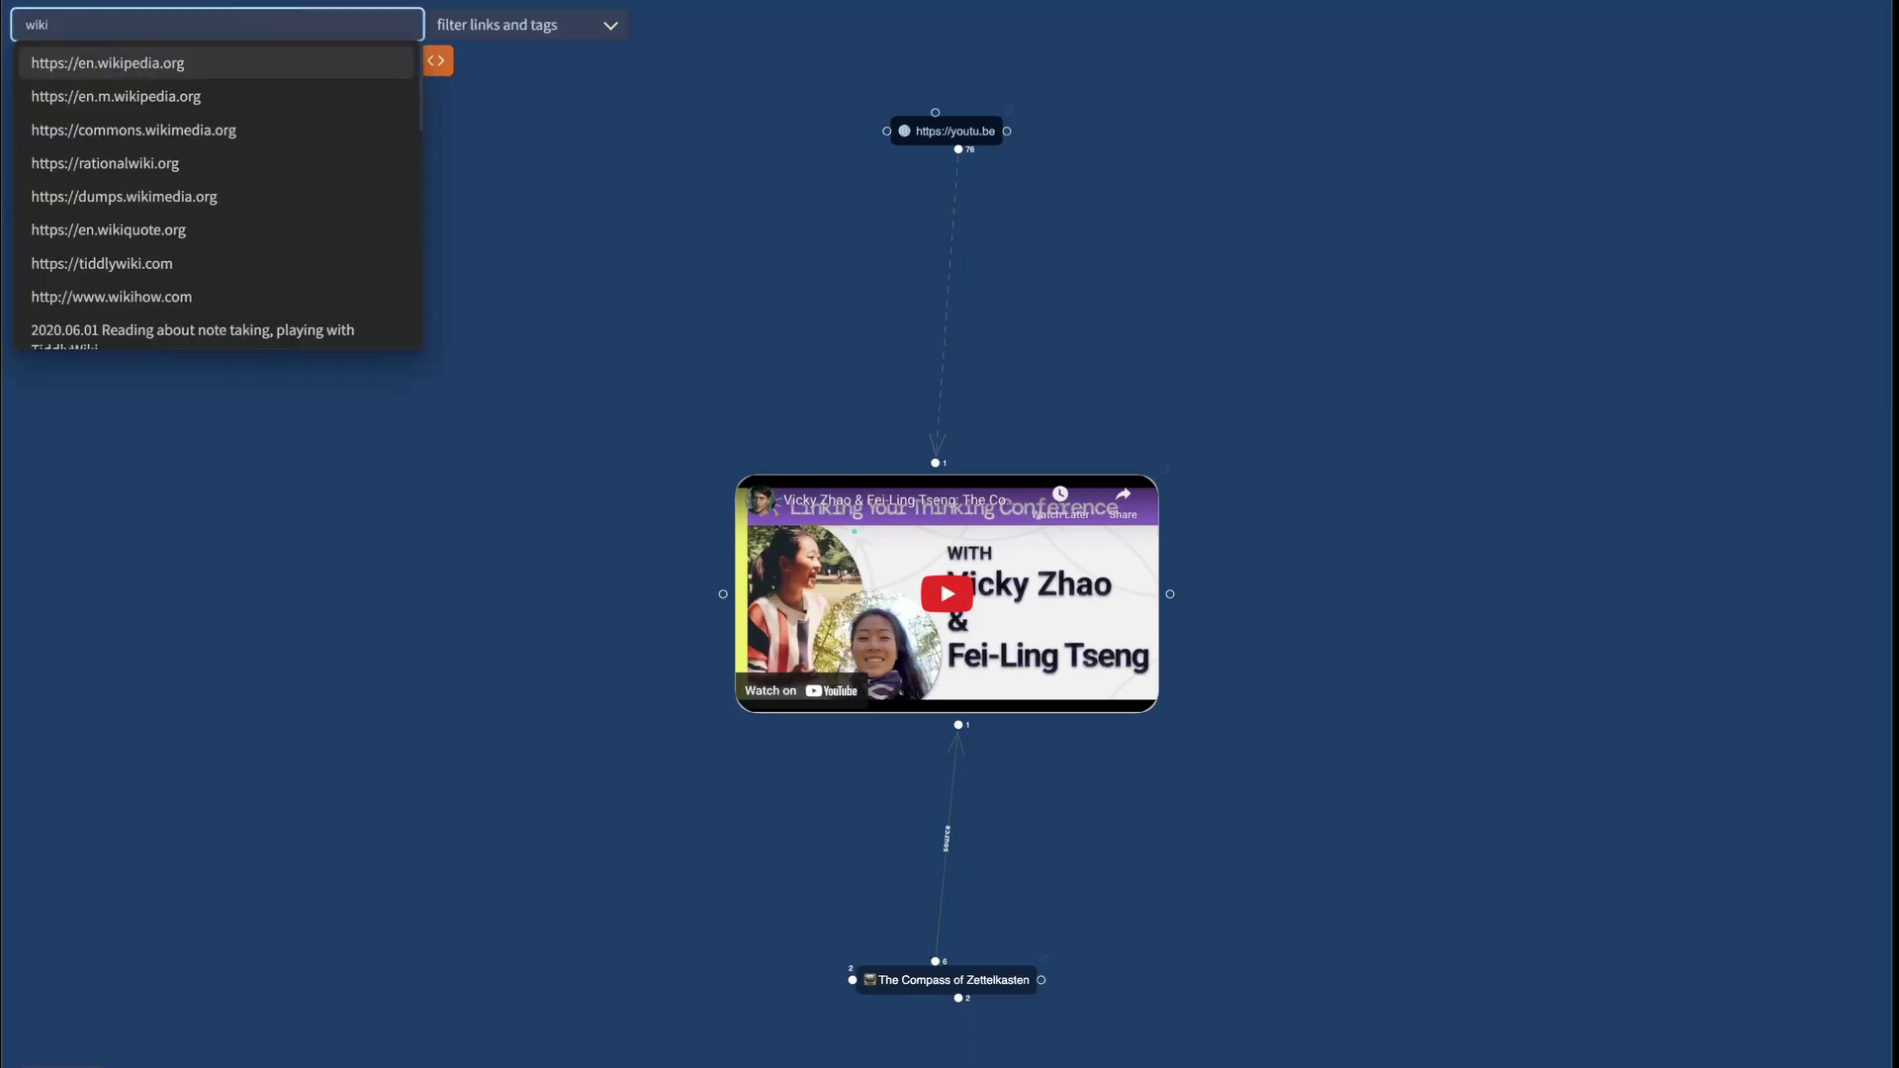
click(82, 67)
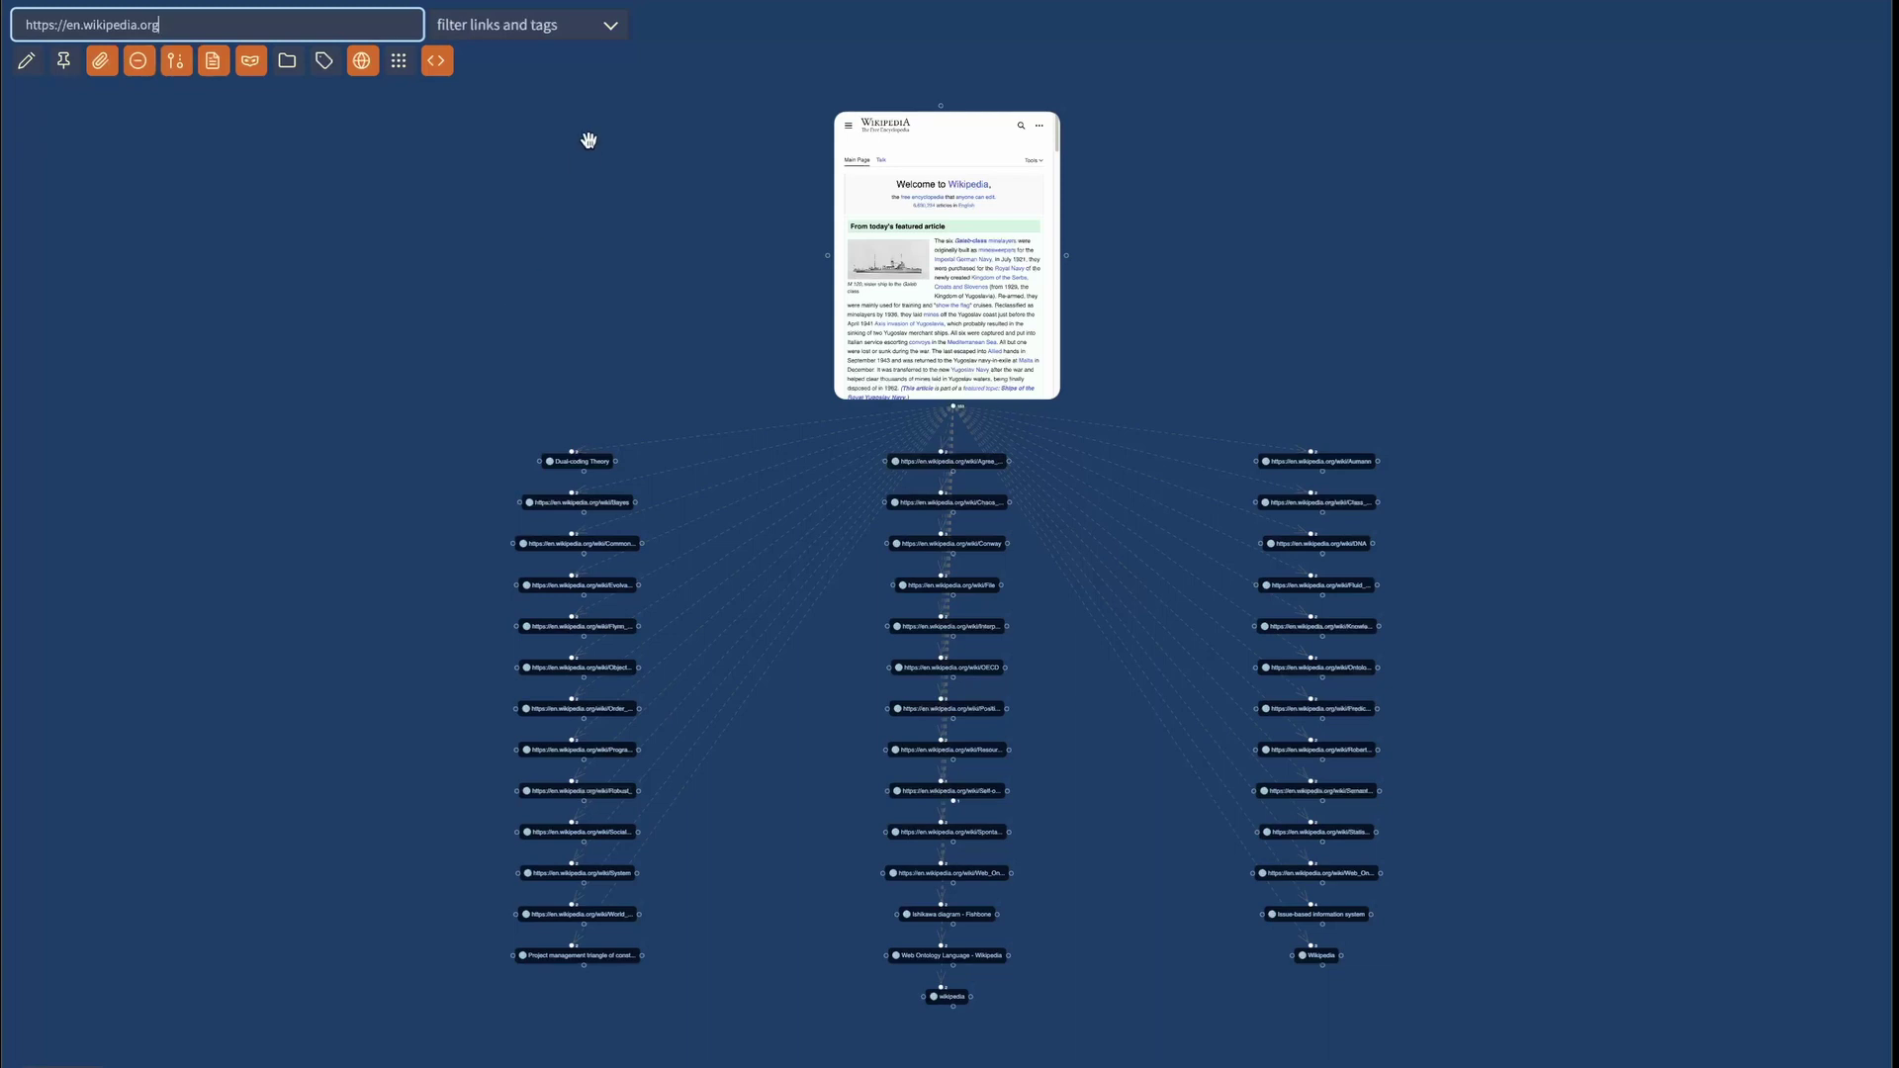
- Switch off the <> embed toggle so web pages no longer render as previews
click(436, 63)
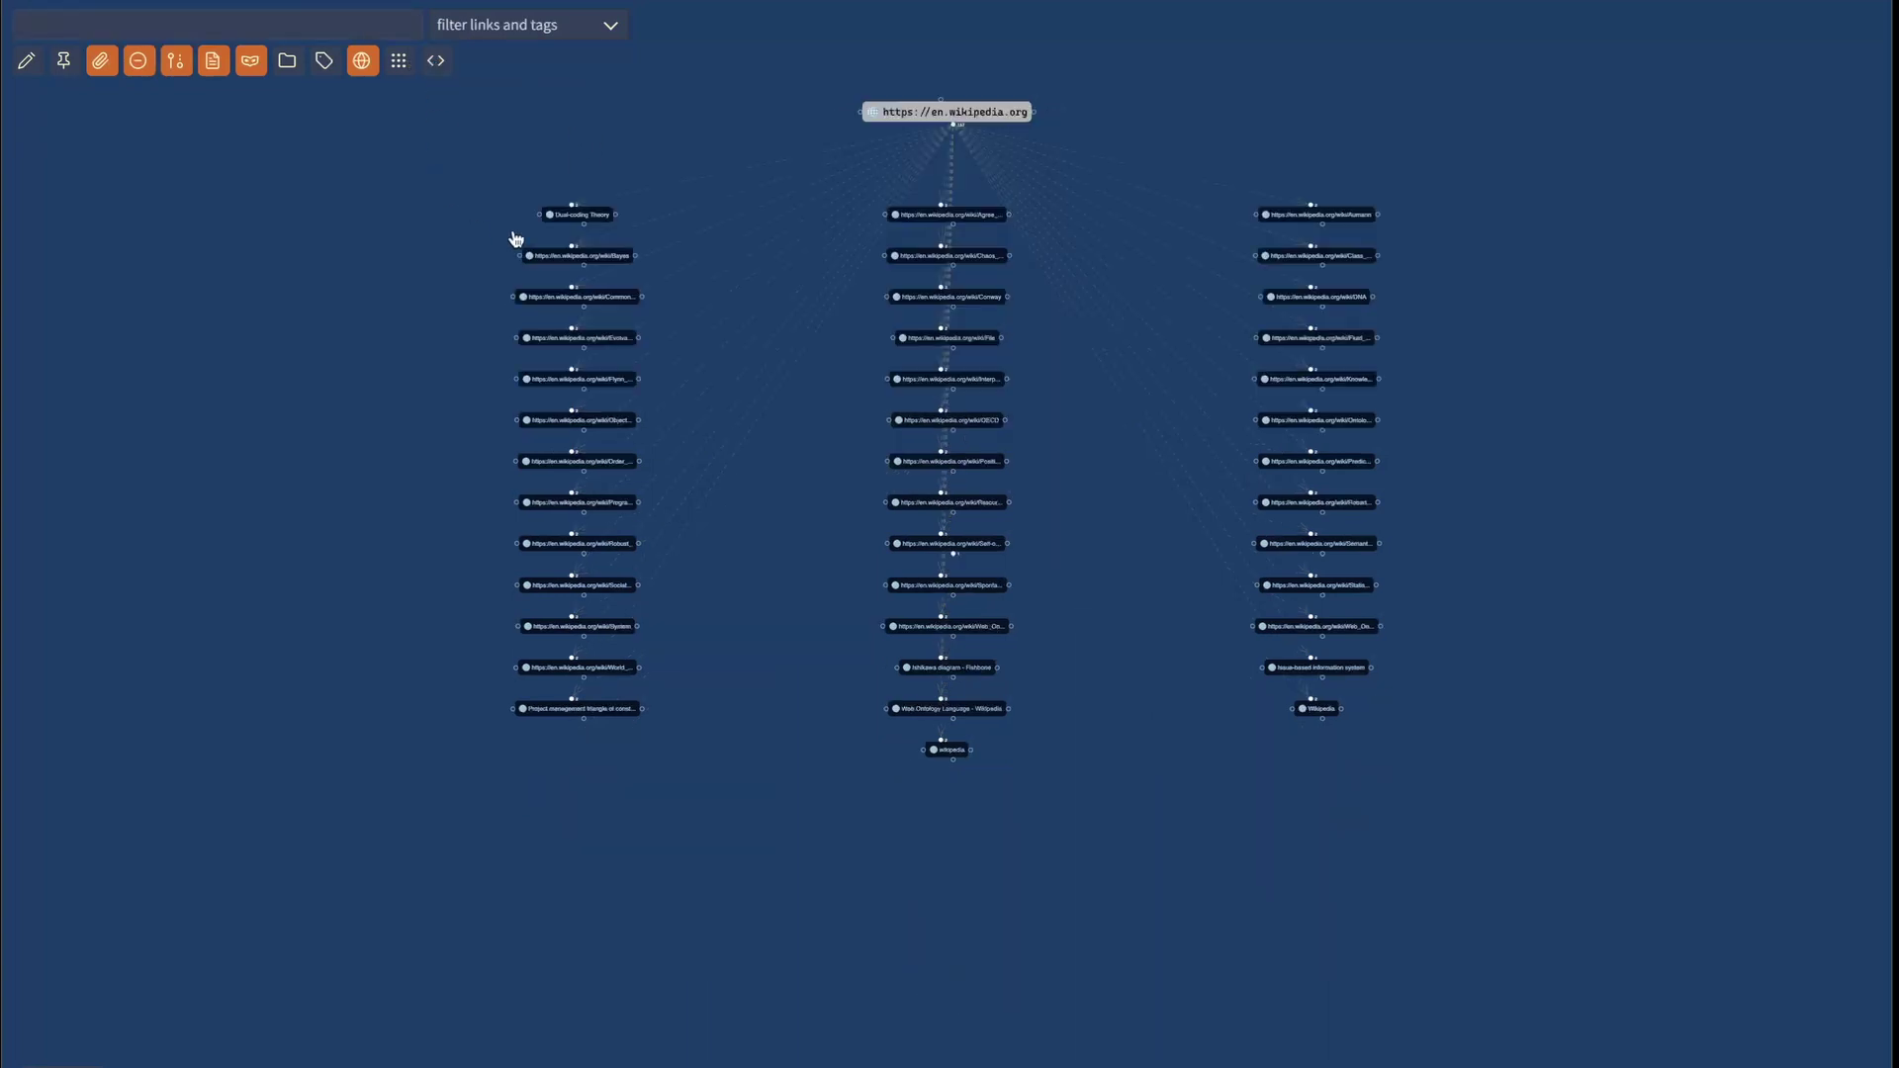